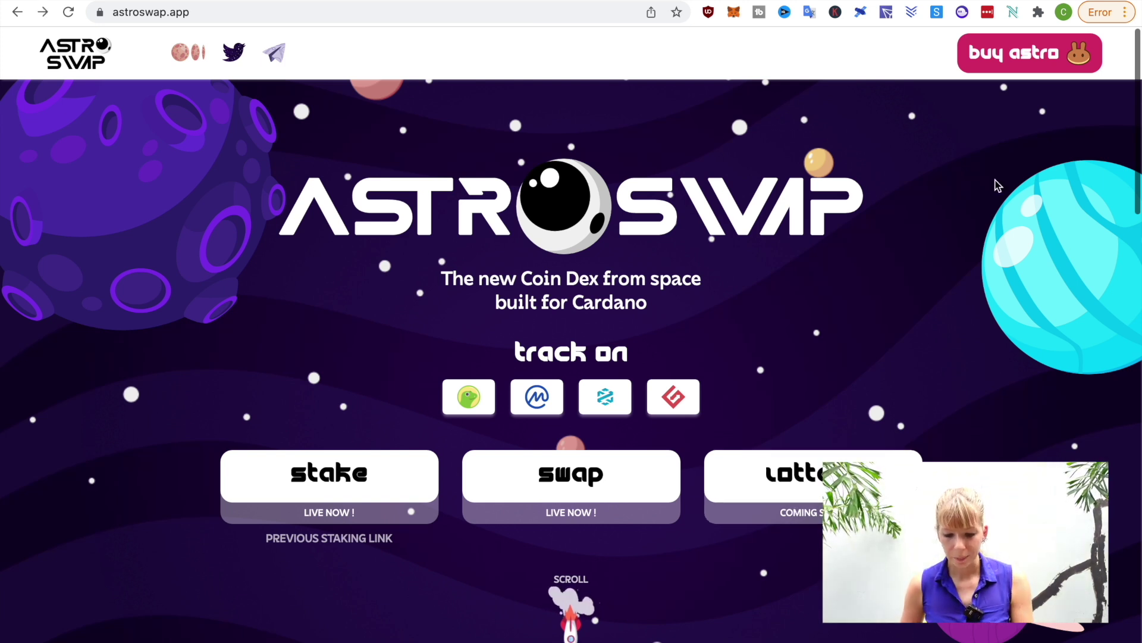
{"action": "scroll", "coordinate": [315, 444], "scroll_direction": "down", "scroll_amount": 2}
{"action": "scroll", "coordinate": [315, 444], "scroll_direction": "down", "scroll_amount": 1}
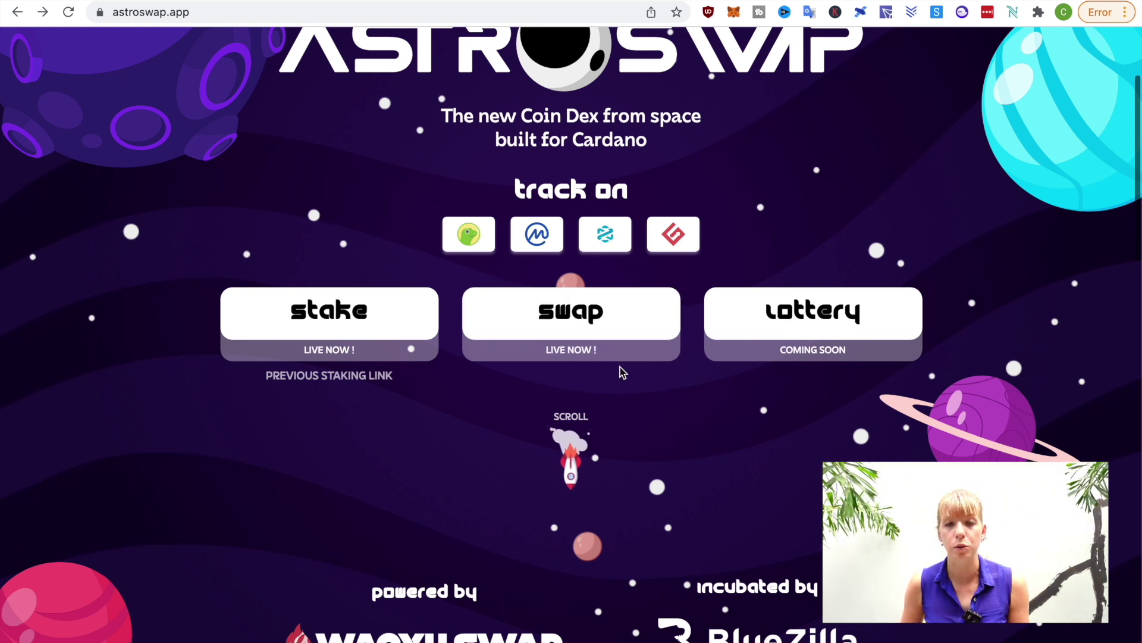
{"action": "scroll", "coordinate": [622, 372], "scroll_direction": "up", "scroll_amount": 3}
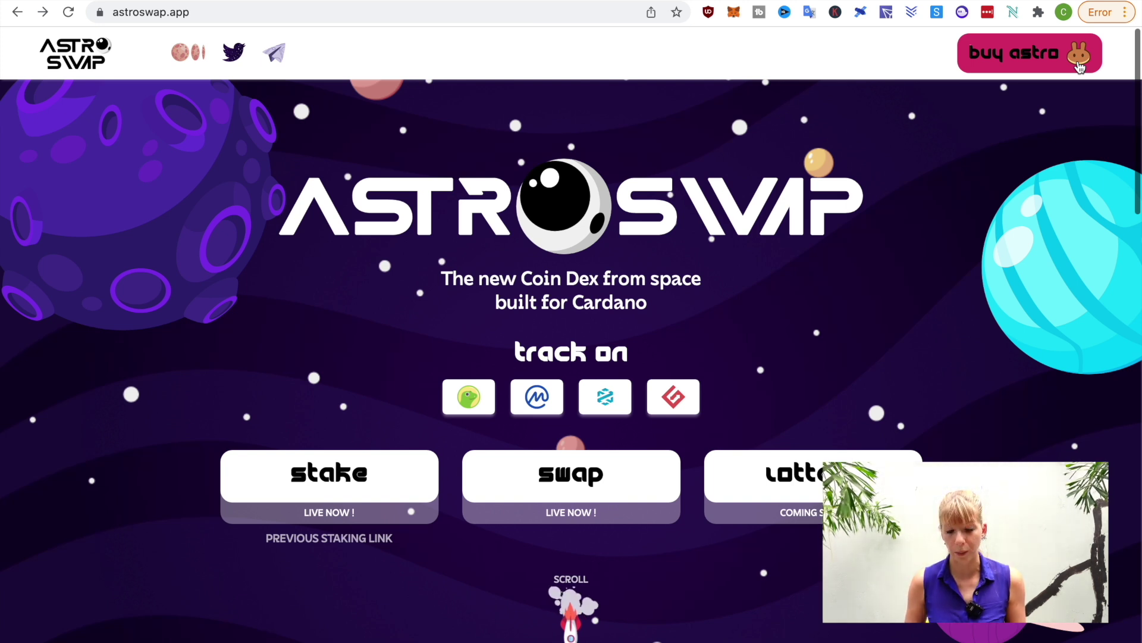
{"action": "left_click", "coordinate": [1013, 2]}
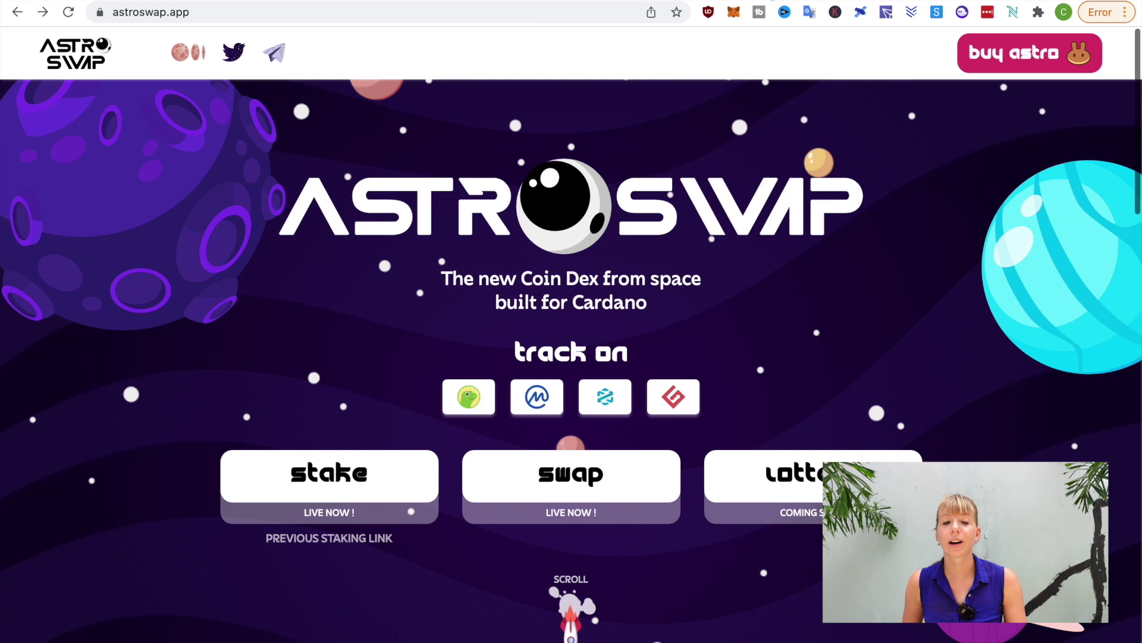
Open the live Stake page from the AstroSwap home page and review the APR and liquidity of the live farms.
{"action": "left_click", "coordinate": [327, 487]}
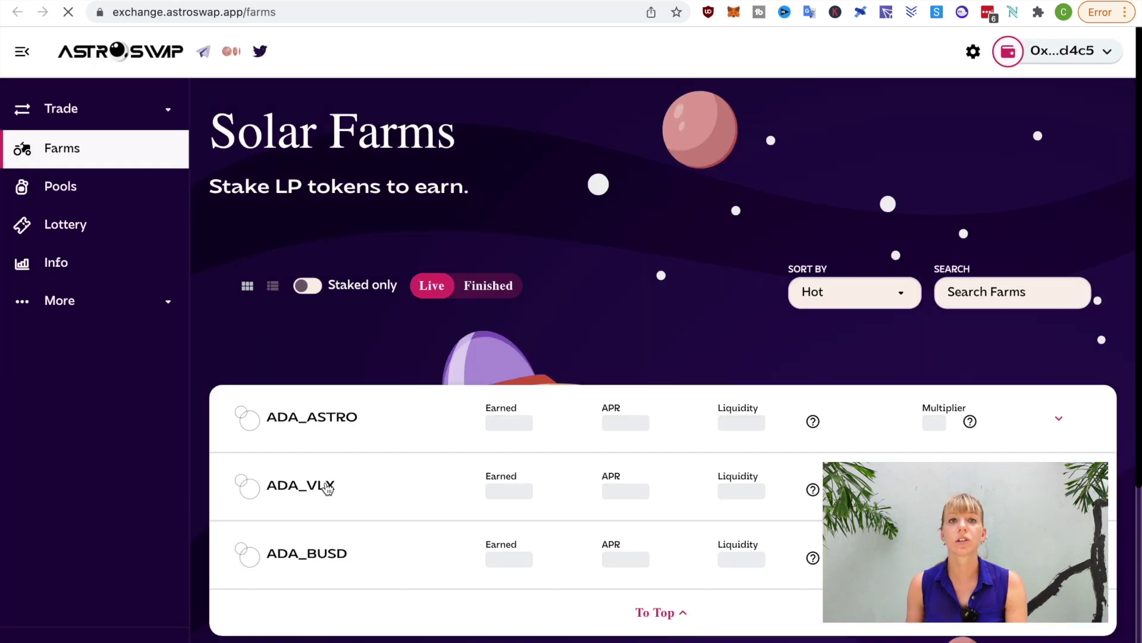
{"action": "scroll", "coordinate": [544, 339], "scroll_direction": "down", "scroll_amount": 3}
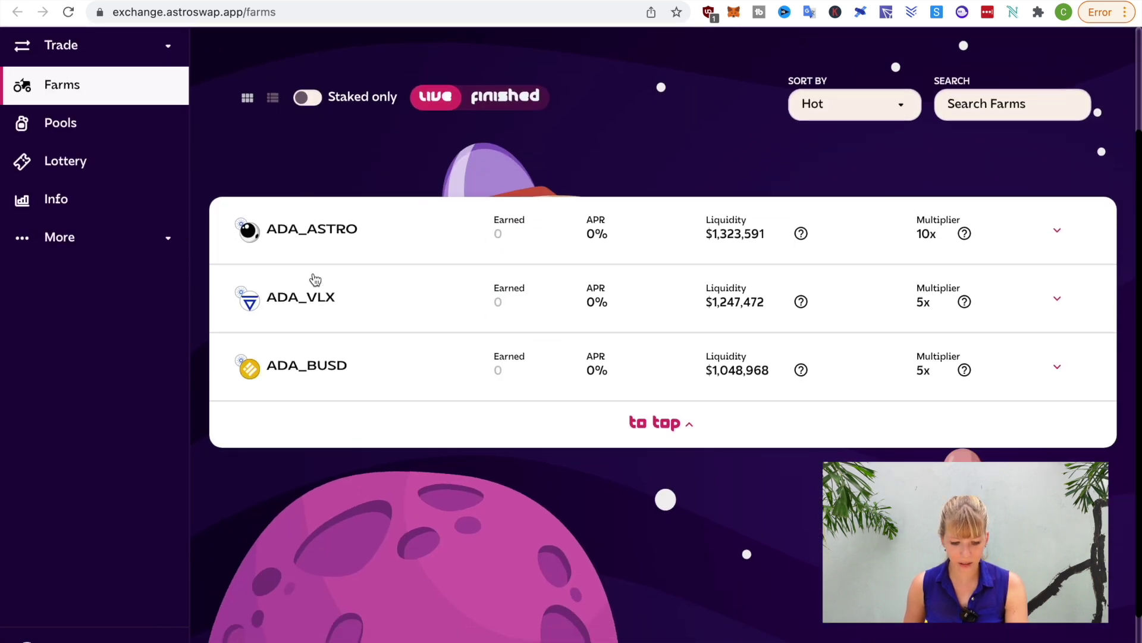
{"action": "scroll", "coordinate": [314, 279], "scroll_direction": "up", "scroll_amount": 2}
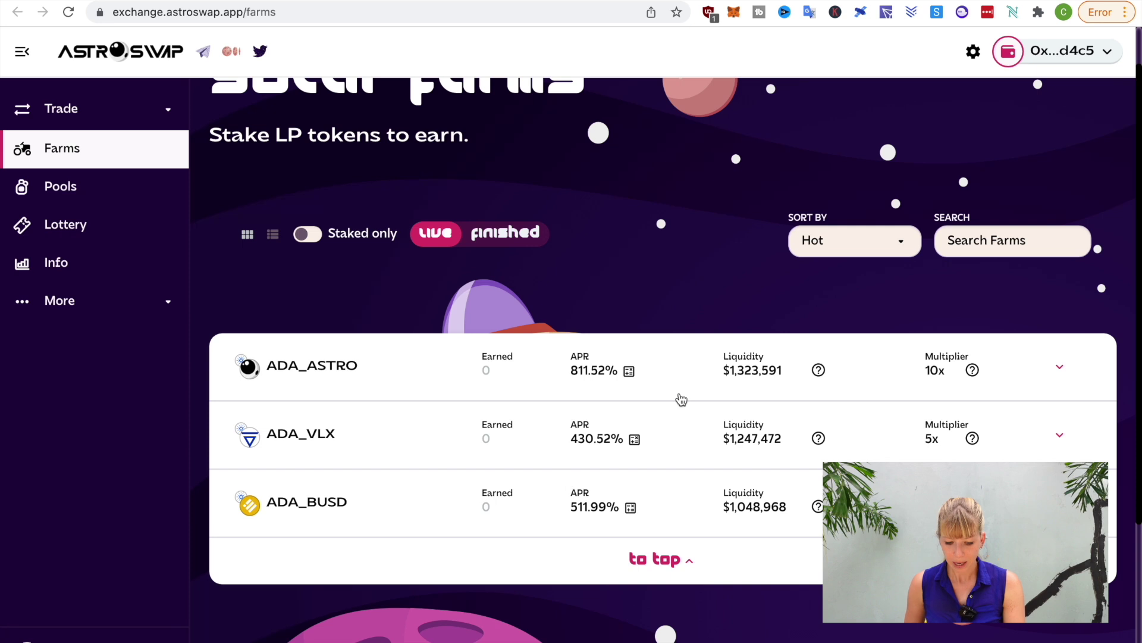
{"action": "scroll", "coordinate": [660, 402], "scroll_direction": "up", "scroll_amount": 2}
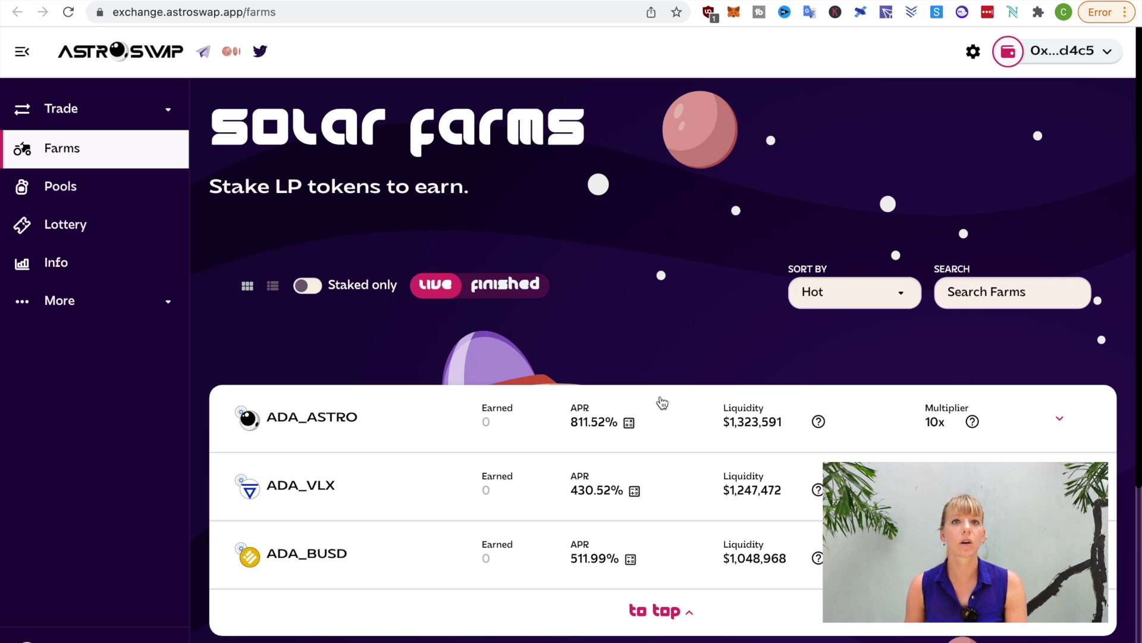
Go to the Pools page and expand the details of the Manual Astro pool.
{"action": "left_click", "coordinate": [76, 201]}
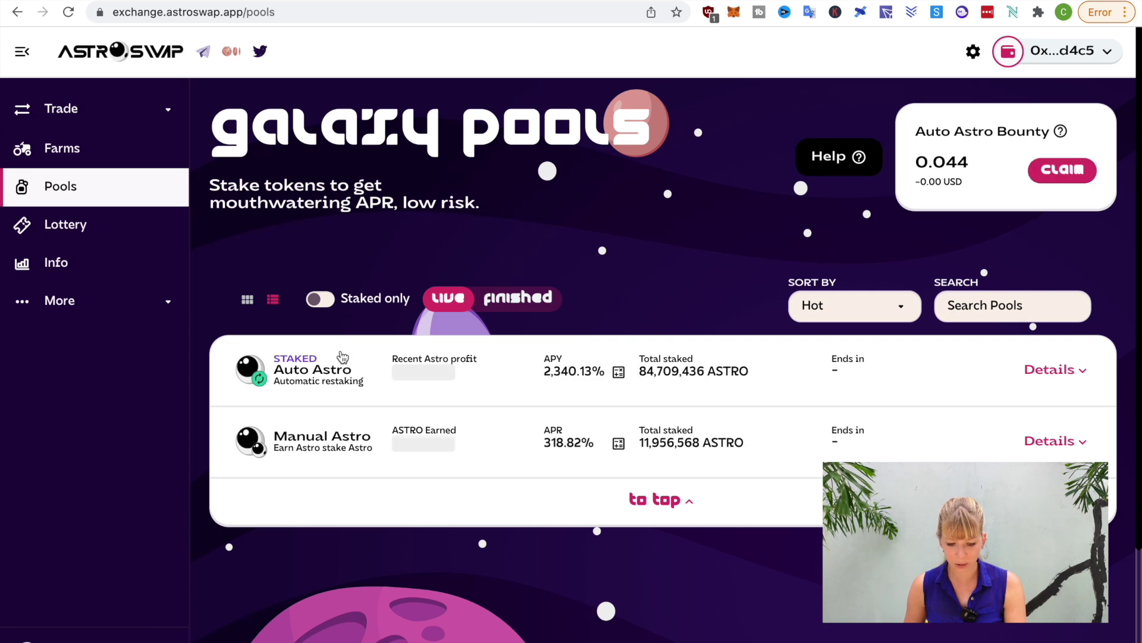
{"action": "scroll", "coordinate": [352, 374], "scroll_direction": "down", "scroll_amount": 2}
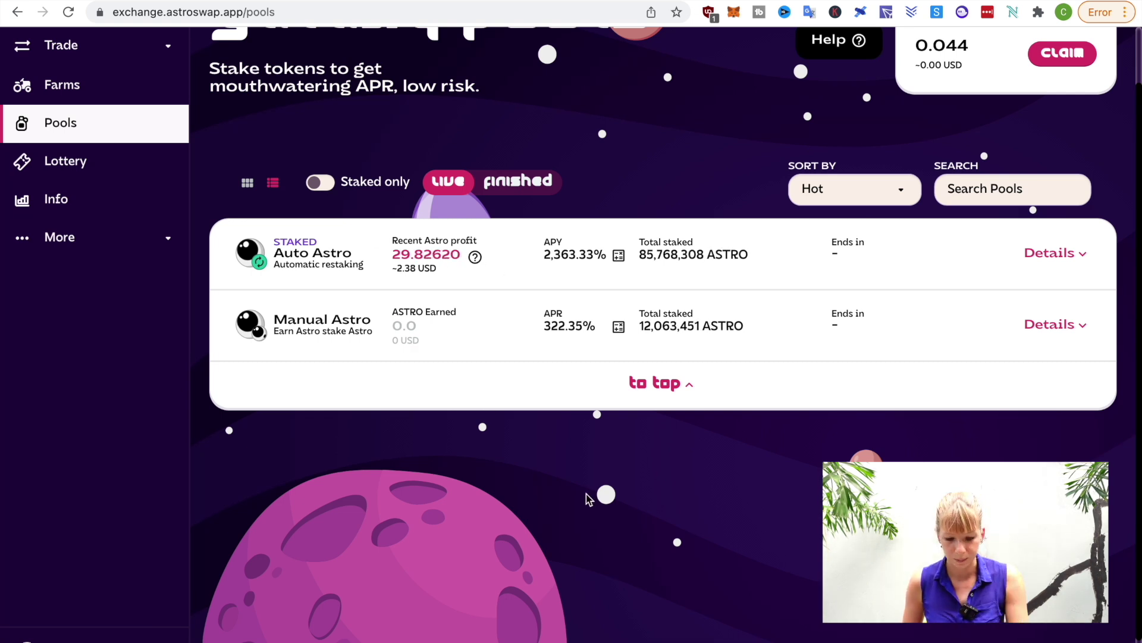
{"action": "scroll", "coordinate": [586, 494], "scroll_direction": "down", "scroll_amount": 1}
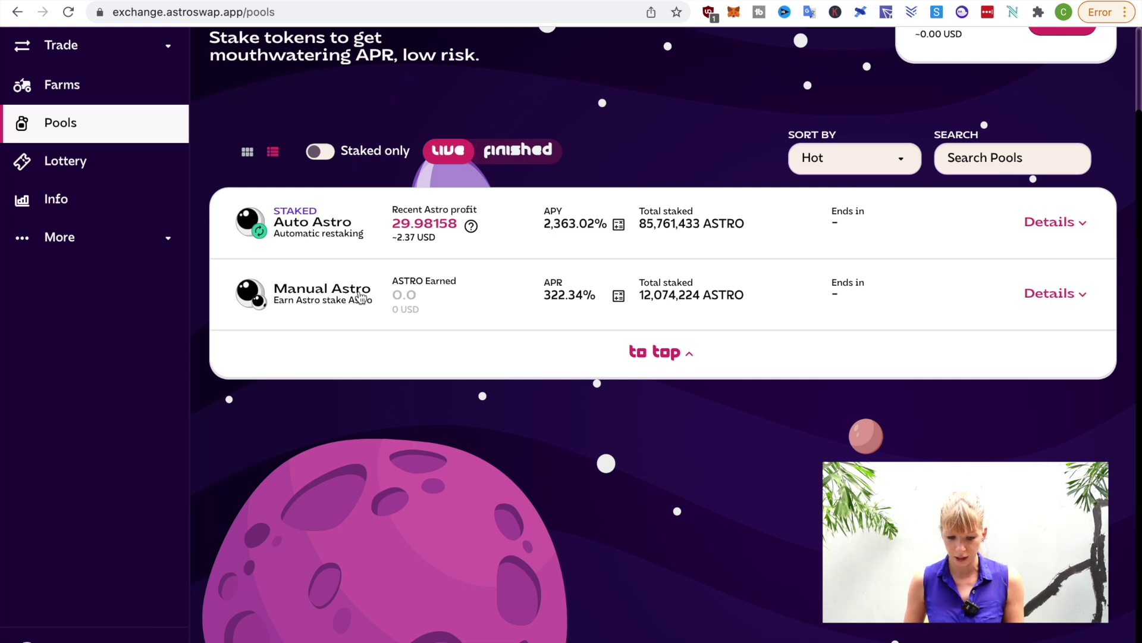
{"action": "left_click", "coordinate": [1048, 295]}
{"action": "scroll", "coordinate": [1048, 298], "scroll_direction": "down", "scroll_amount": 1}
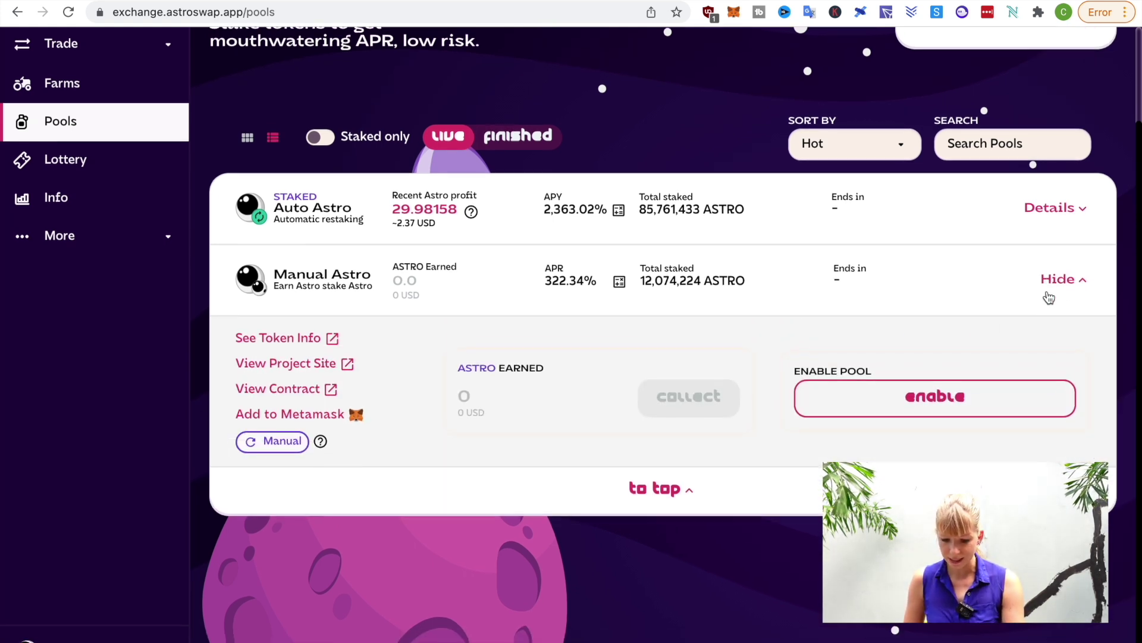
Enable the Manual Astro pool, granting it permission to access ASTRO in MetaMask.
{"action": "left_click", "coordinate": [905, 405]}
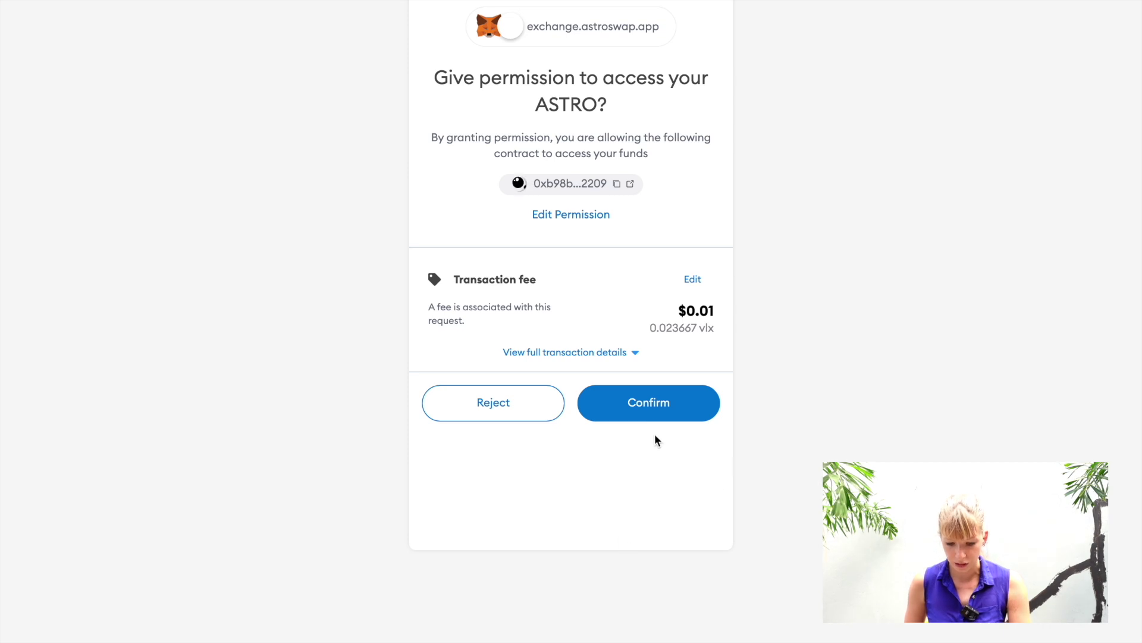
{"action": "left_click", "coordinate": [652, 411]}
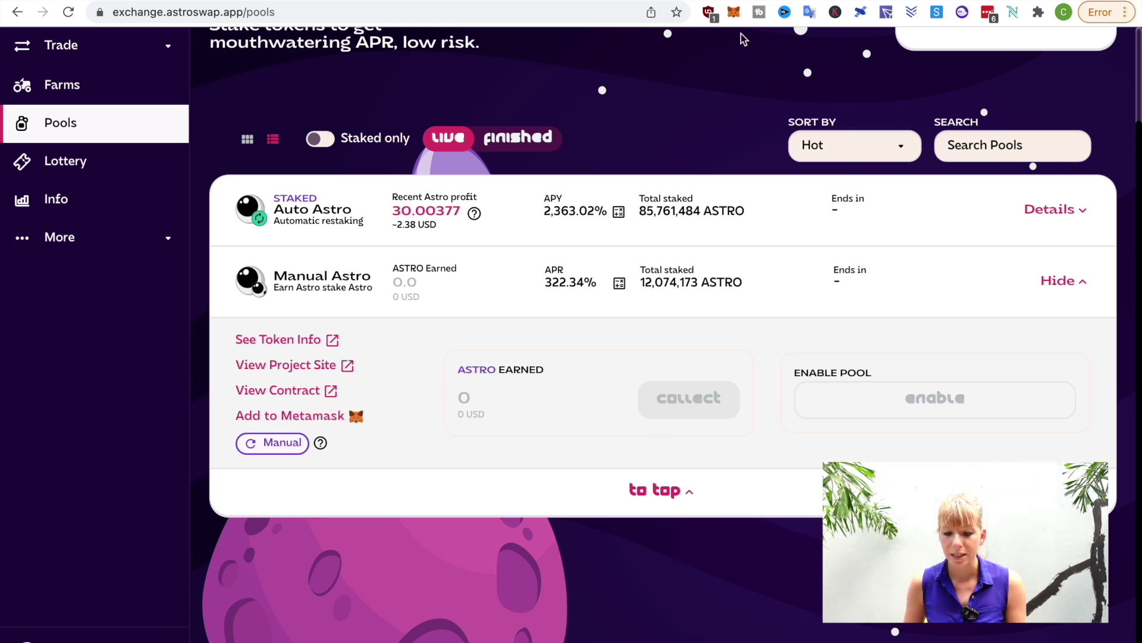
{"action": "left_click", "coordinate": [733, 13]}
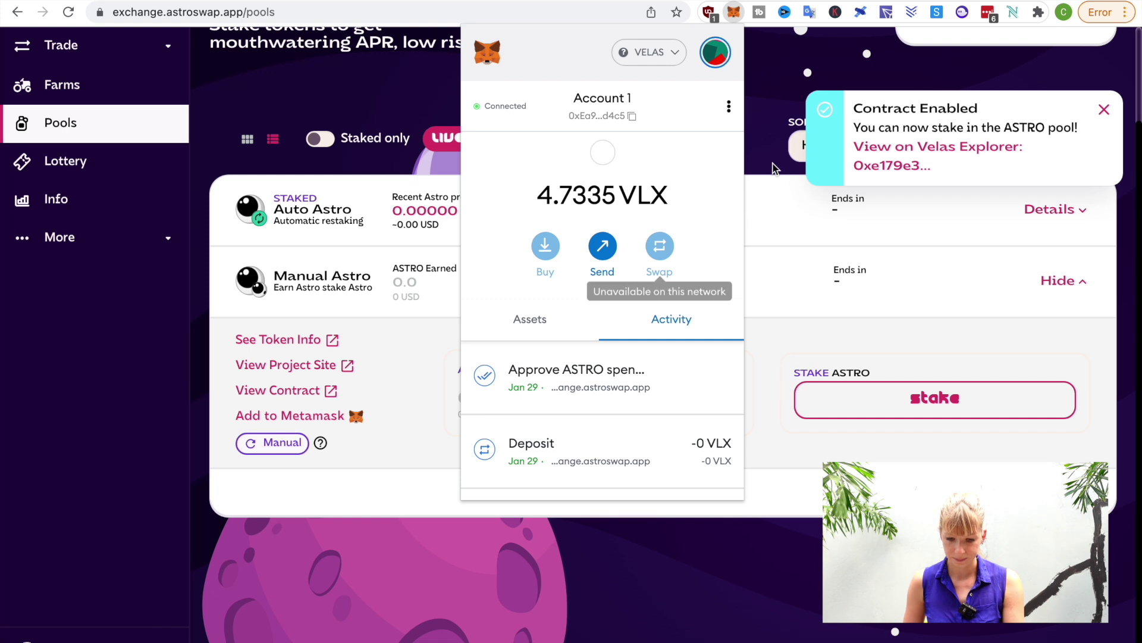
{"action": "left_click", "coordinate": [767, 90]}
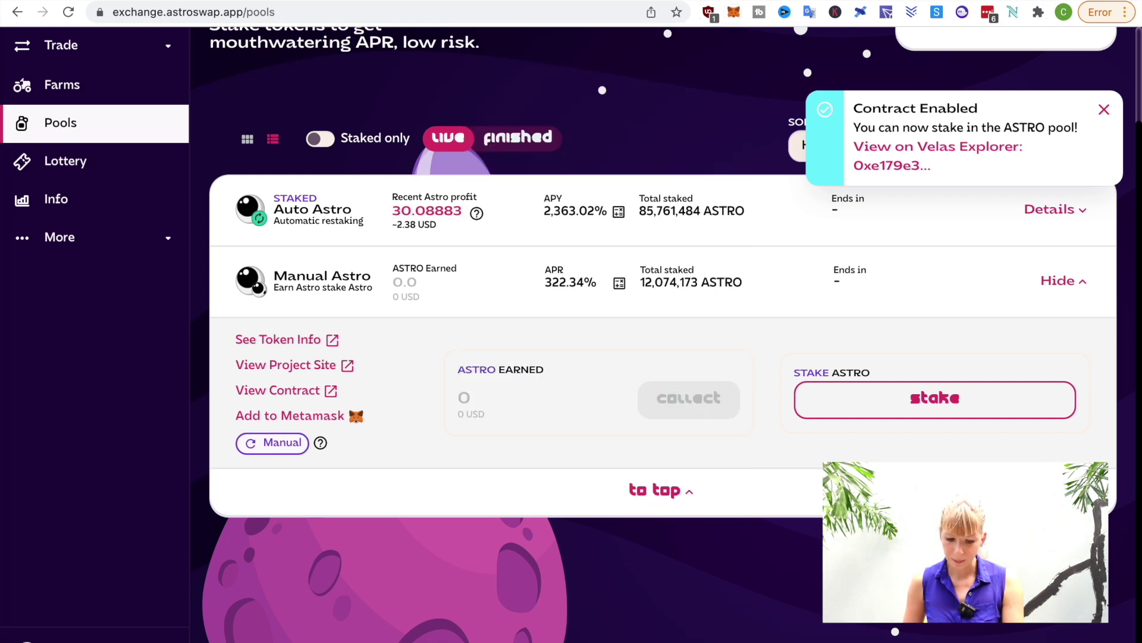
Stake 10 ASTRO in the Manual Astro pool and approve the staking transaction in MetaMask.
{"action": "left_click", "coordinate": [925, 413]}
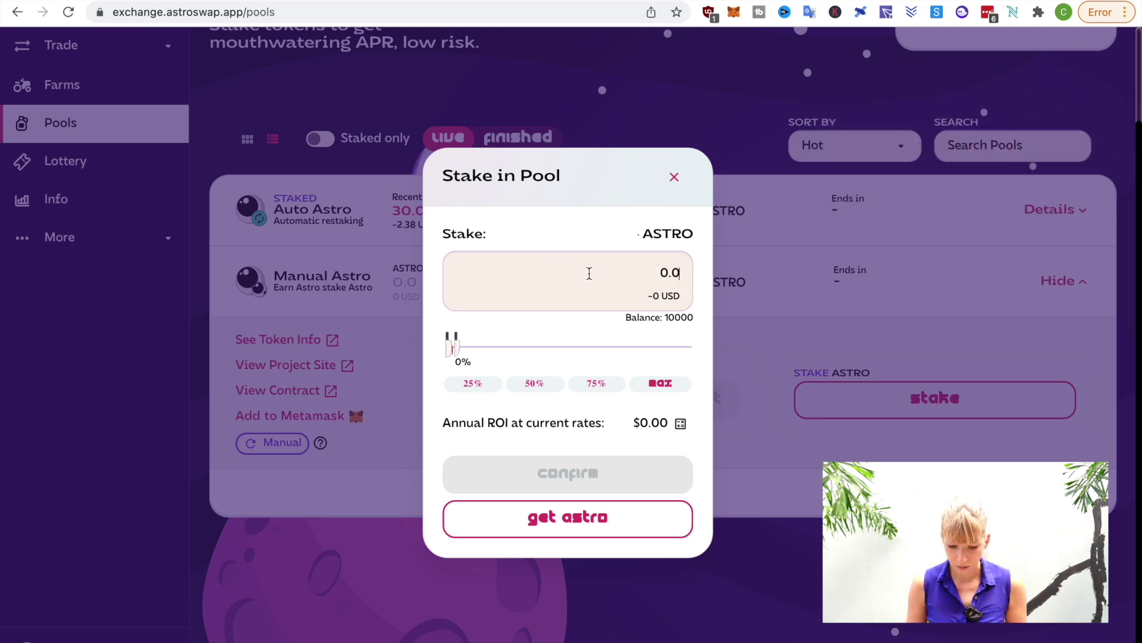
{"action": "type", "text": "10"}
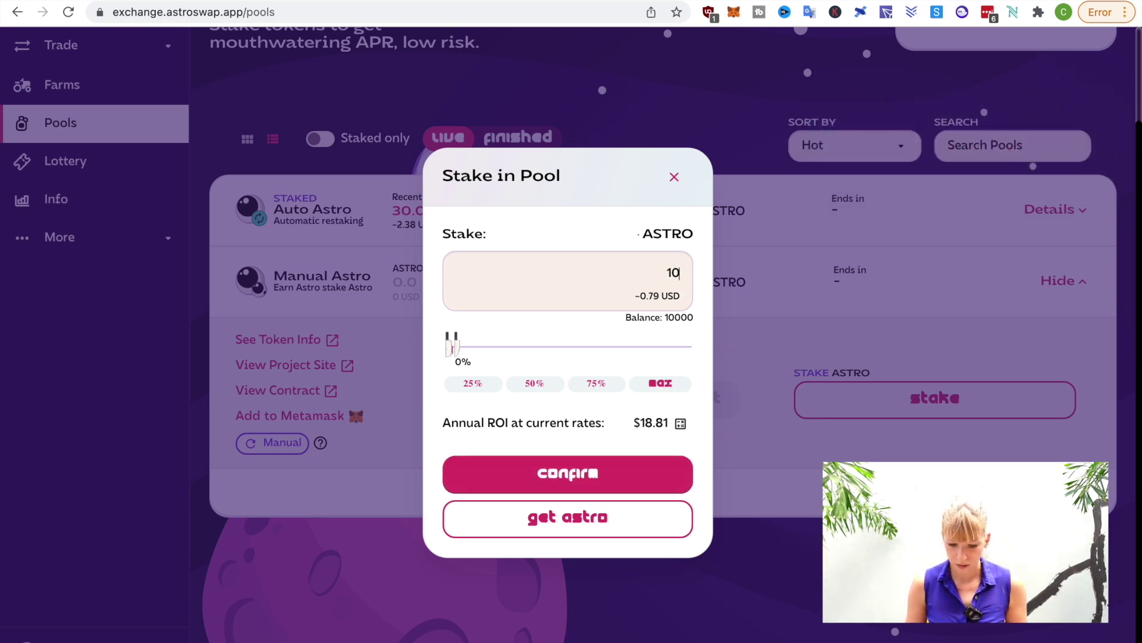
{"action": "left_click", "coordinate": [566, 488]}
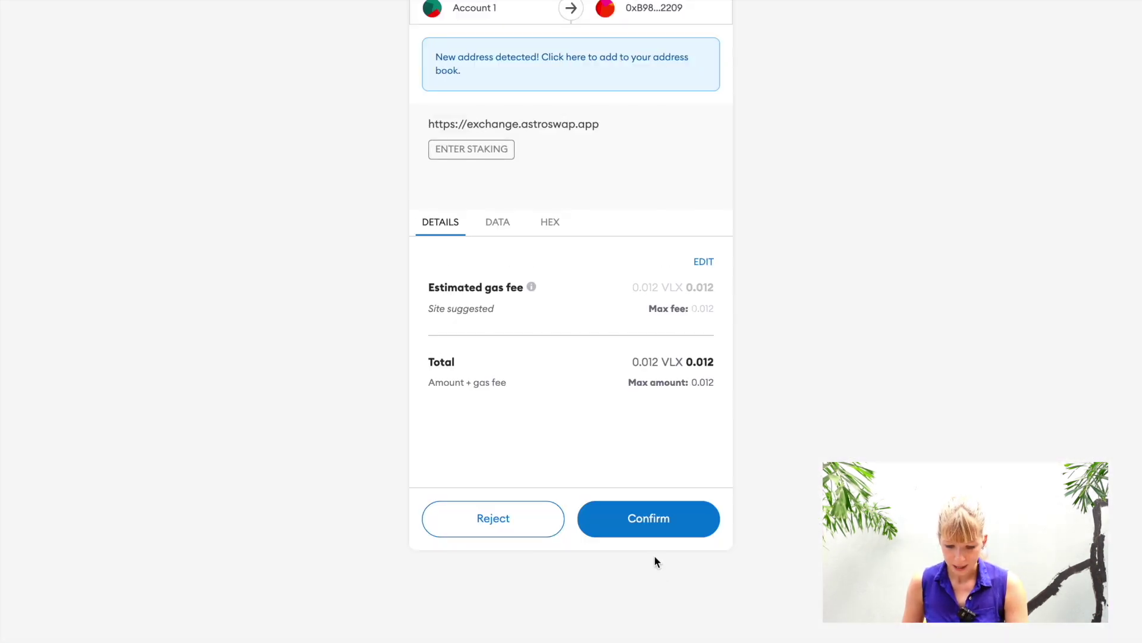
{"action": "left_click", "coordinate": [676, 523]}
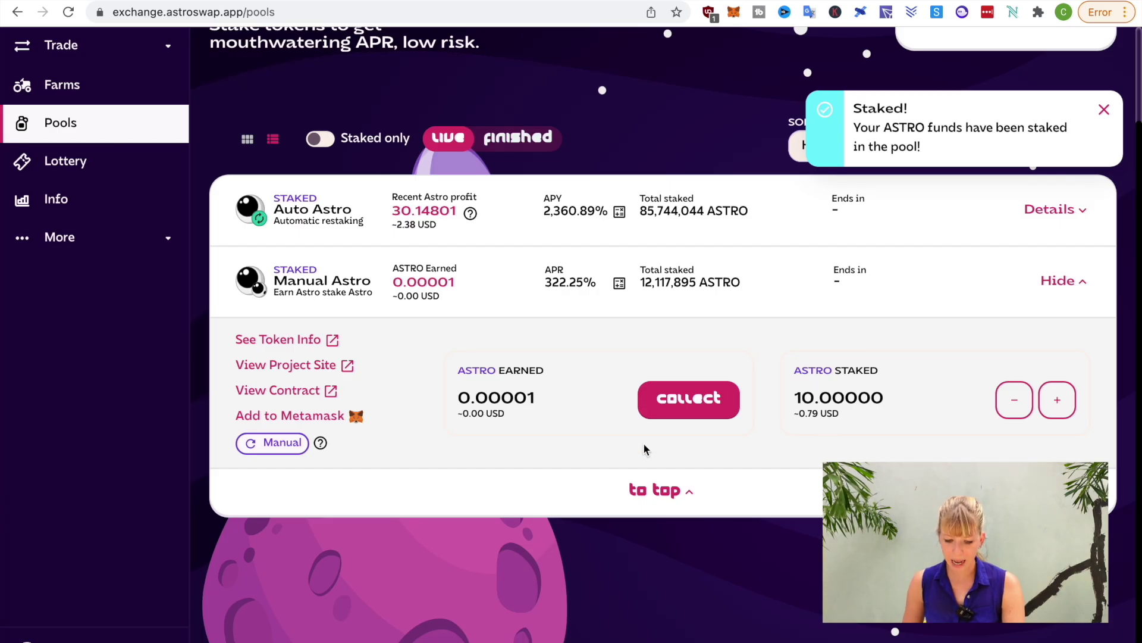
{"action": "scroll", "coordinate": [637, 429], "scroll_direction": "up", "scroll_amount": 2}
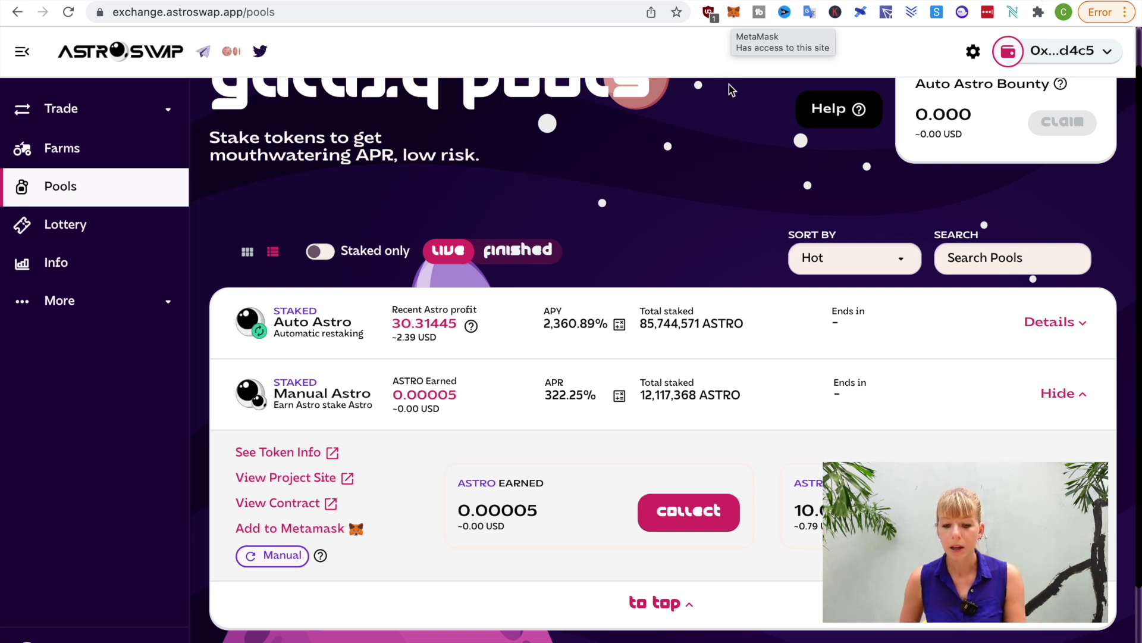
{"action": "left_click", "coordinate": [733, 13]}
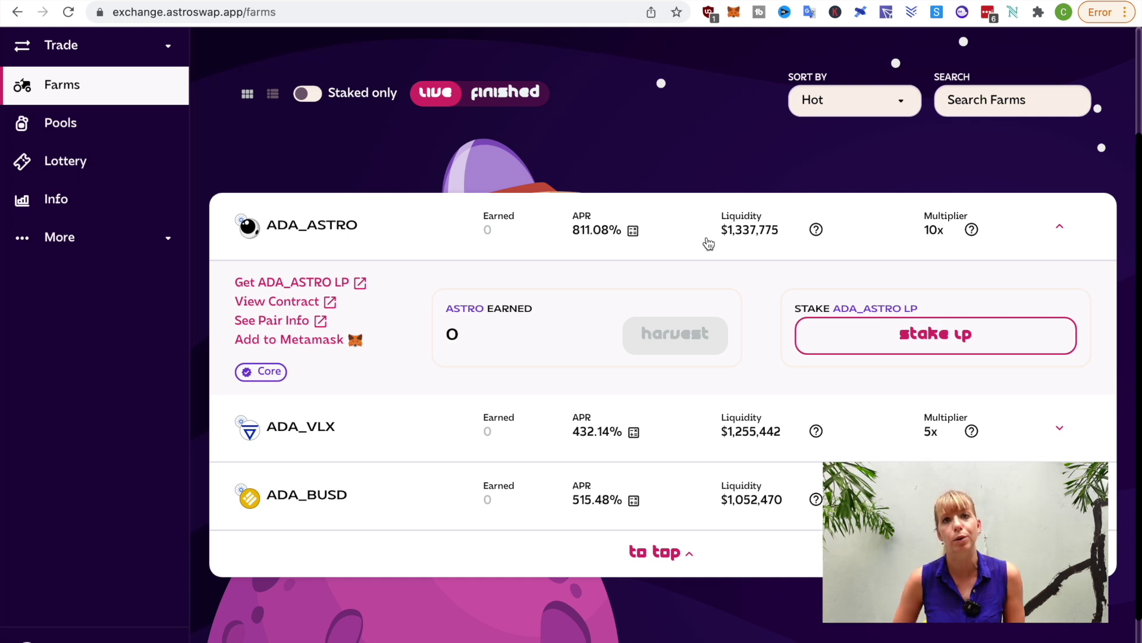
Open the previous staking site from the AstroSwap home page and bring up its wallet connection options.
{"action": "key", "text": "alt+Left"}
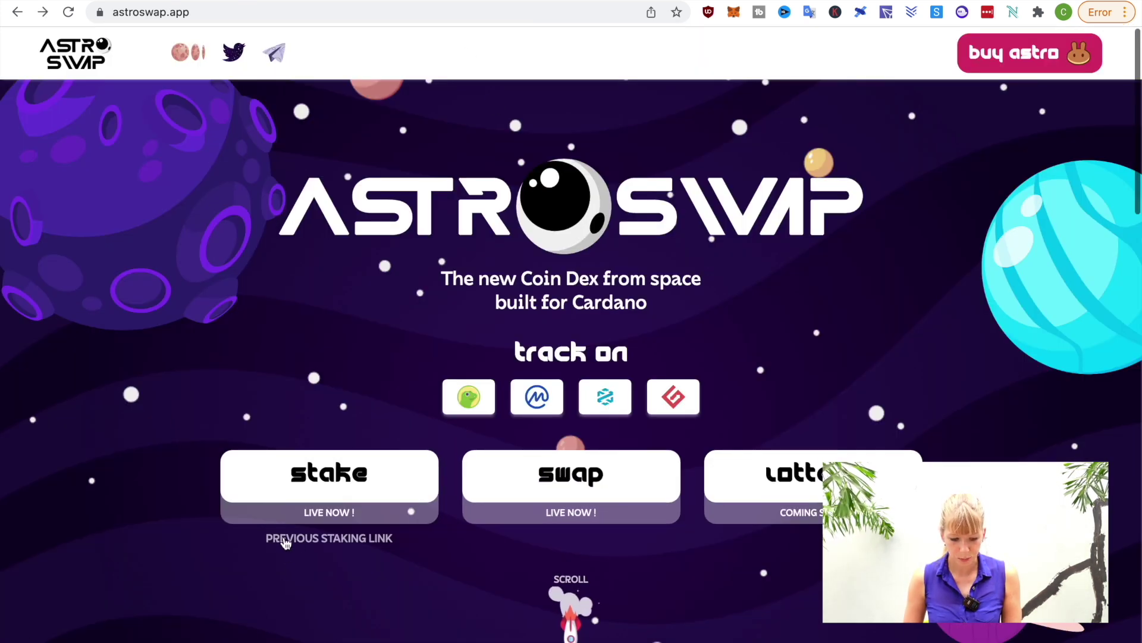
{"action": "left_click", "coordinate": [350, 542]}
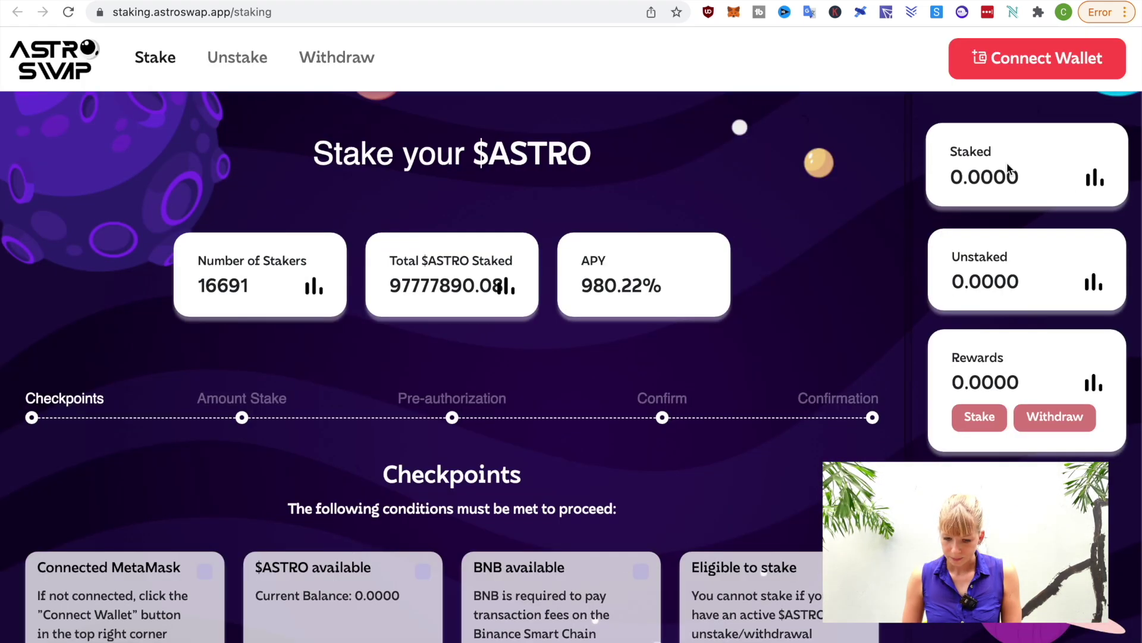
{"action": "left_click", "coordinate": [1025, 76]}
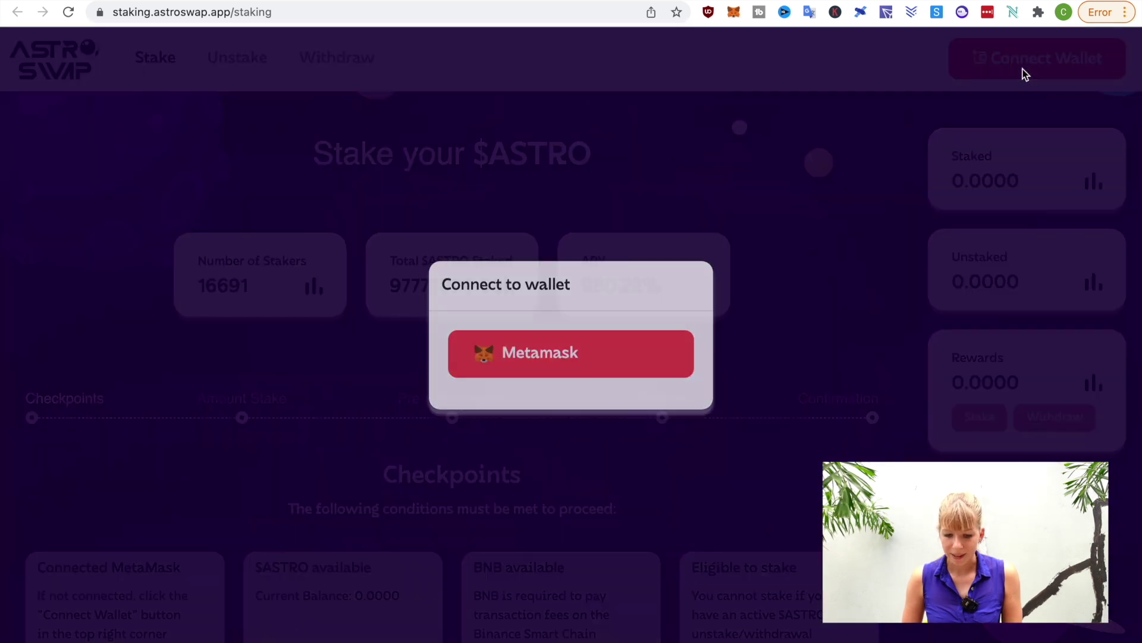
Switch MetaMask to the Smart Chain network, connect it to the staking site and review the staking checkpoints.
{"action": "left_click", "coordinate": [729, 15]}
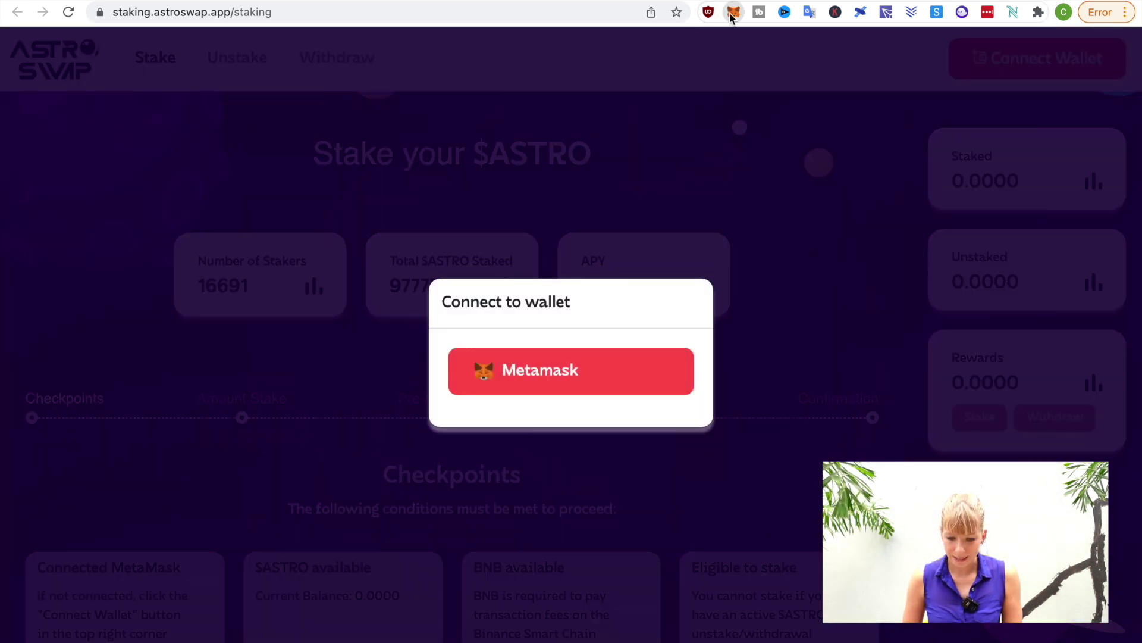
{"action": "left_click", "coordinate": [665, 59]}
{"action": "scroll", "coordinate": [655, 322], "scroll_direction": "down", "scroll_amount": 3}
{"action": "left_click", "coordinate": [589, 353]}
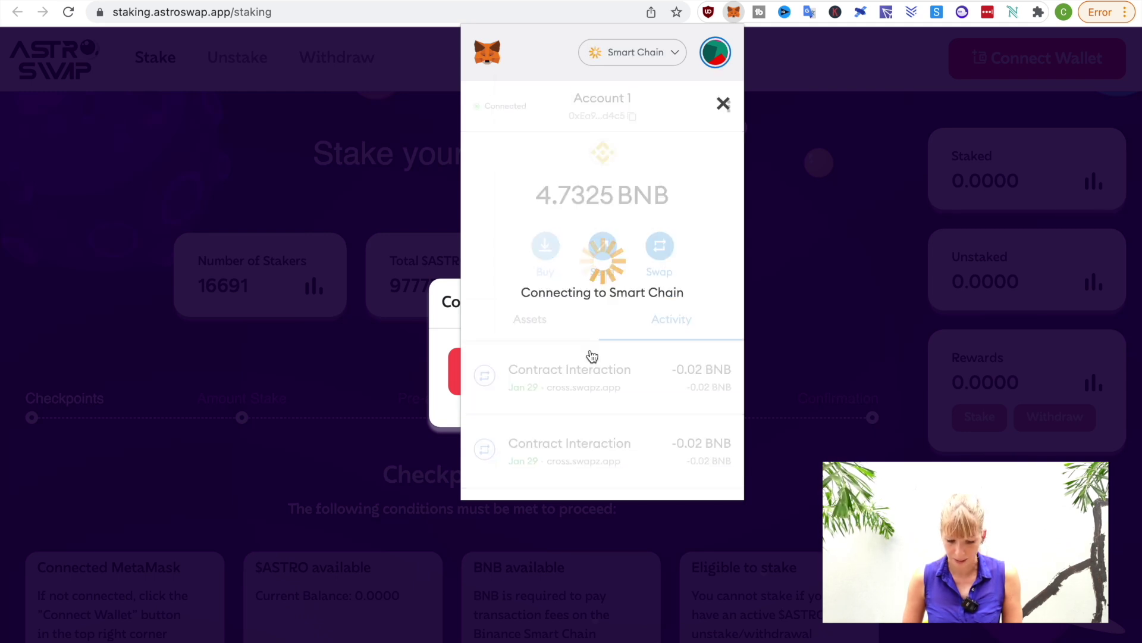
{"action": "left_click", "coordinate": [803, 207]}
{"action": "left_click", "coordinate": [594, 374]}
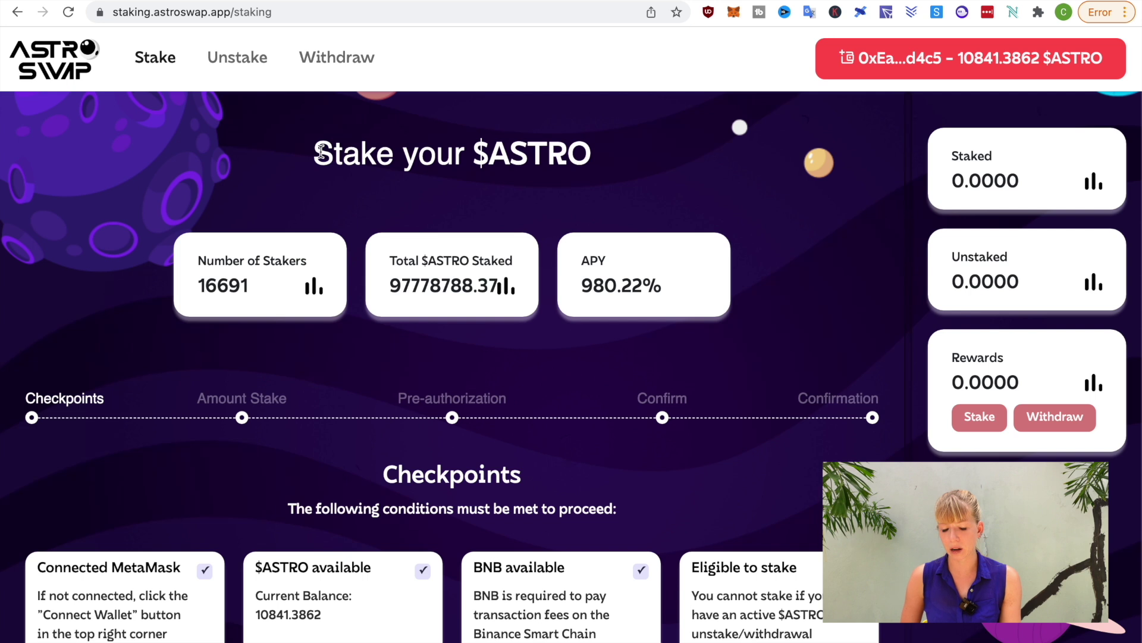
{"action": "scroll", "coordinate": [235, 369], "scroll_direction": "down", "scroll_amount": 3}
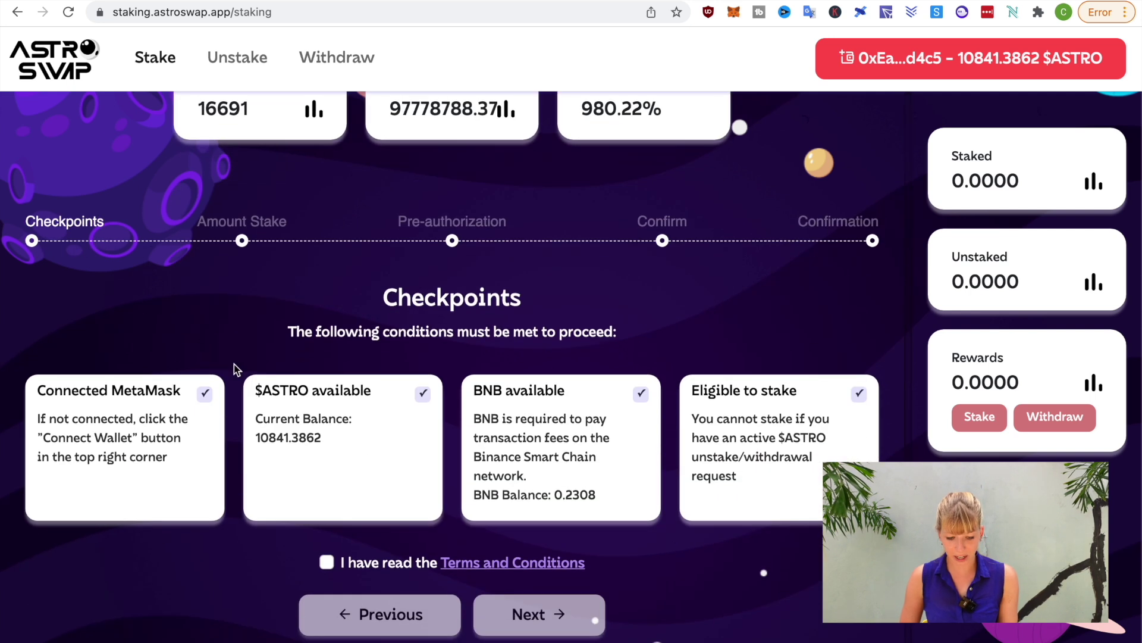
{"action": "scroll", "coordinate": [235, 368], "scroll_direction": "up", "scroll_amount": 3}
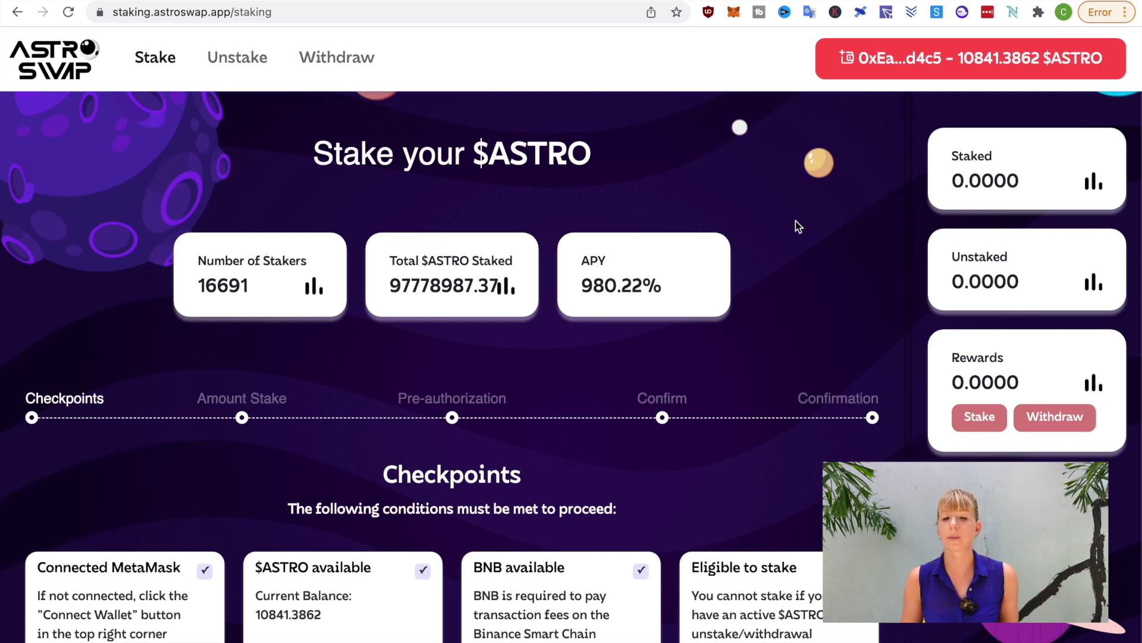
Return to the AstroSwap farms page and open the Cross chain swapz site.
{"action": "key", "text": "ctrl+Tab"}
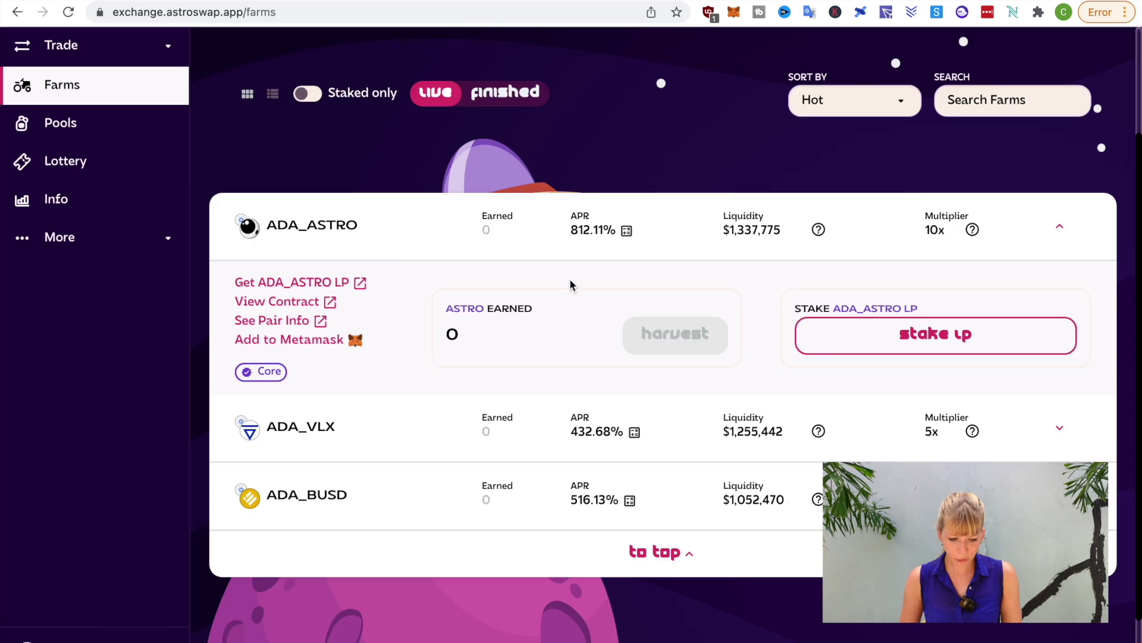
{"action": "left_click", "coordinate": [51, 236]}
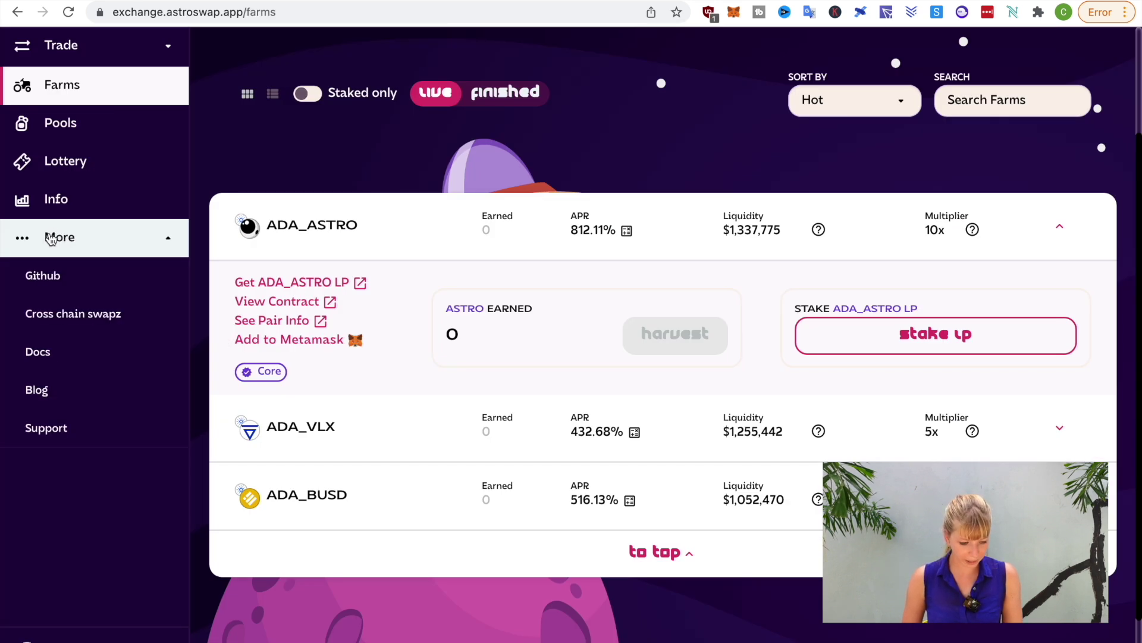
{"action": "left_click", "coordinate": [98, 314]}
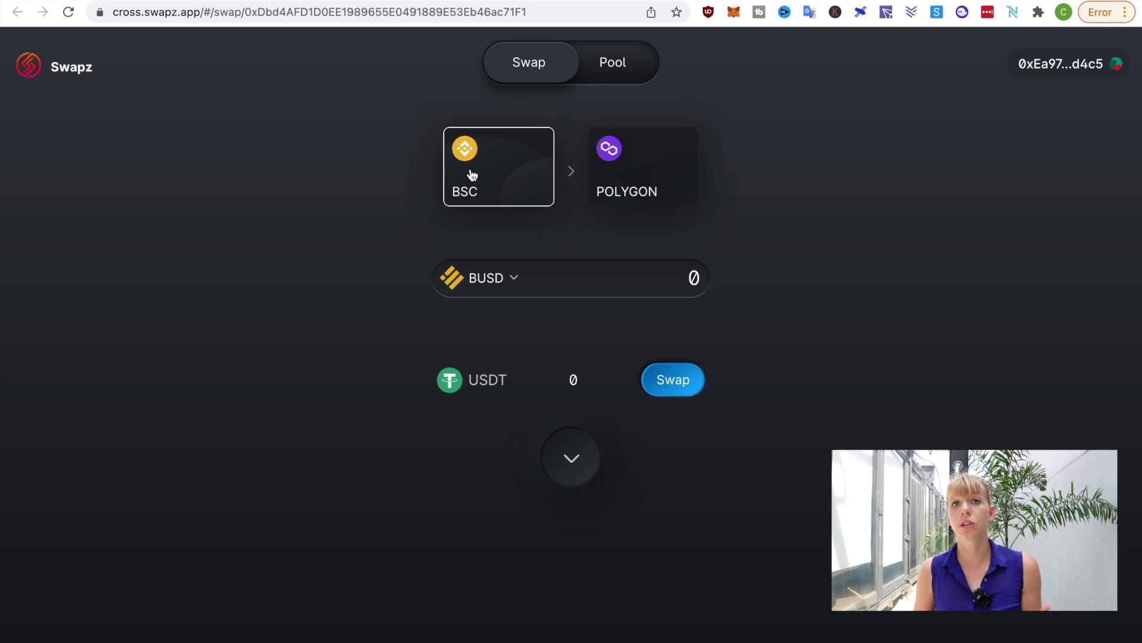
Check MetaMask's active network, then set the cross-chain swap to go from BSC to VELAS with ASTRO as the token.
{"action": "left_click", "coordinate": [735, 16]}
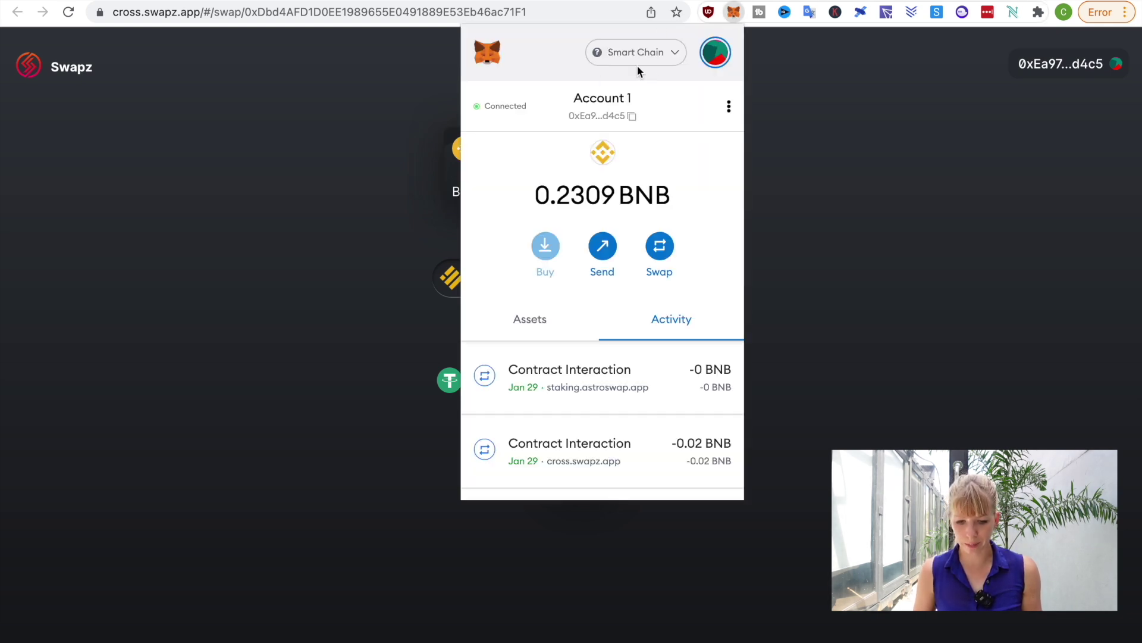
{"action": "left_click", "coordinate": [907, 198]}
{"action": "left_click", "coordinate": [637, 176]}
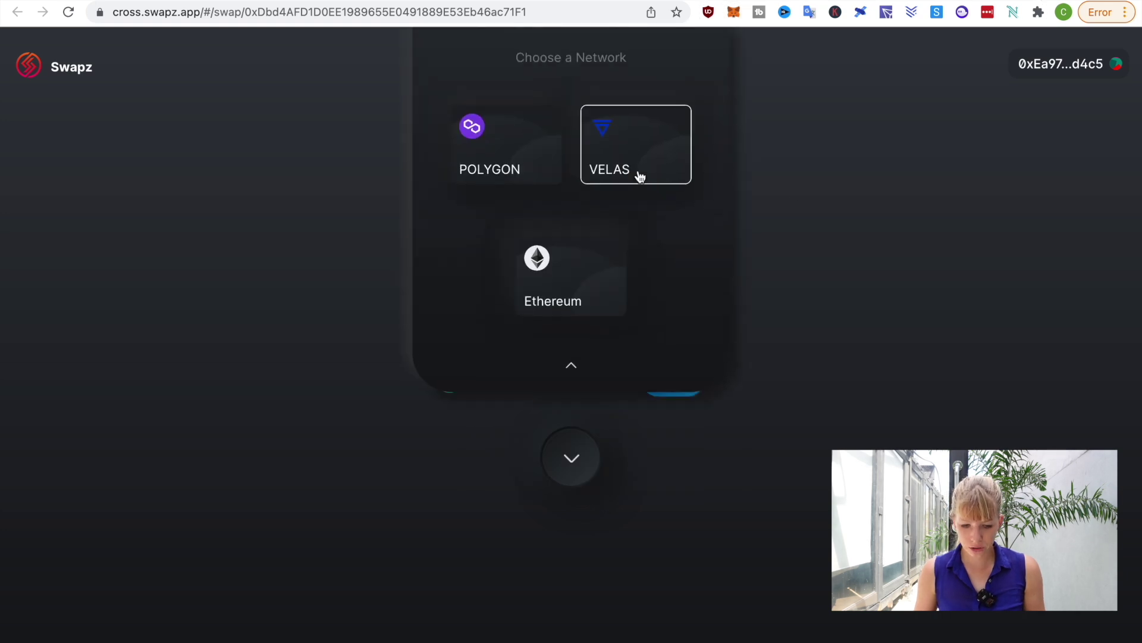
{"action": "left_click", "coordinate": [648, 143]}
{"action": "left_click", "coordinate": [507, 280]}
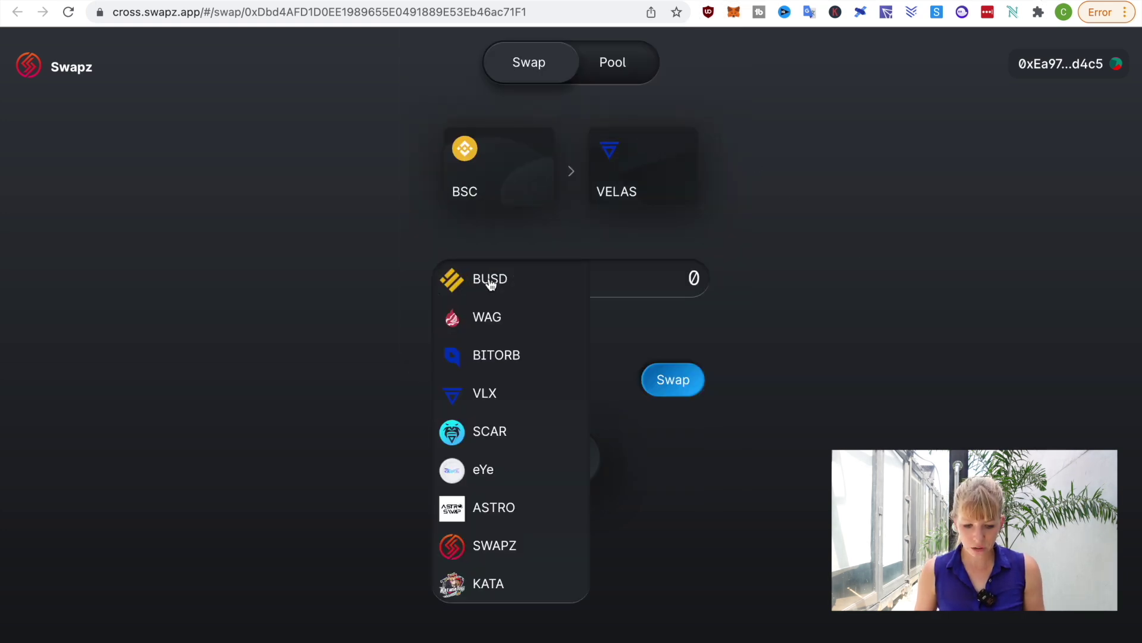
{"action": "left_click", "coordinate": [506, 509]}
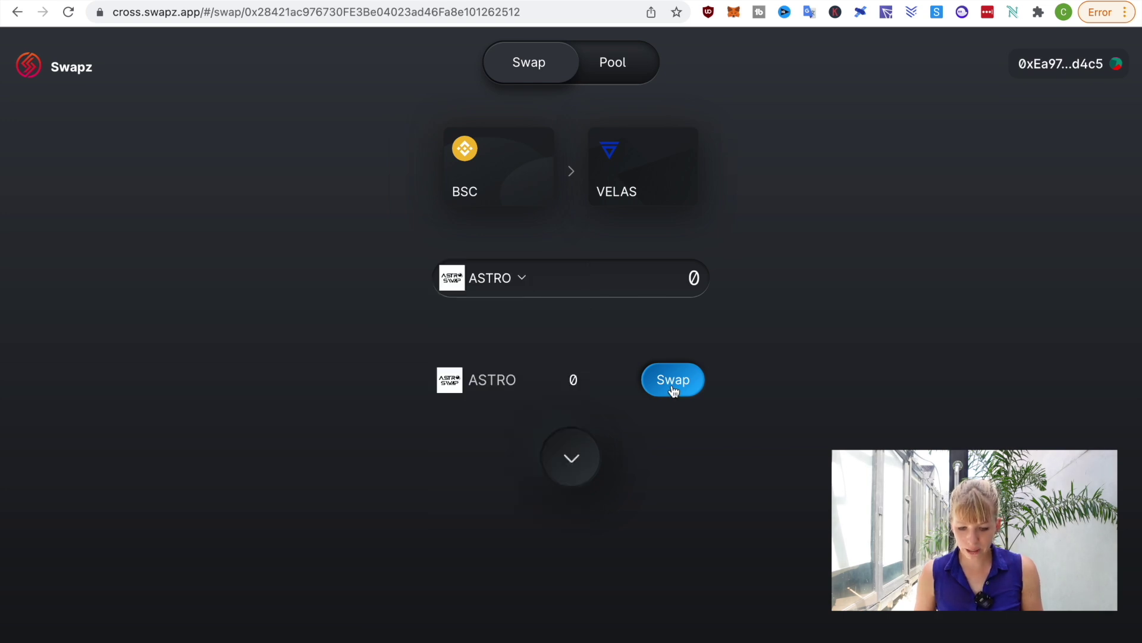
Swap 10,841 ASTRO from BSC to VELAS and approve the transaction in MetaMask.
{"action": "left_click", "coordinate": [672, 385]}
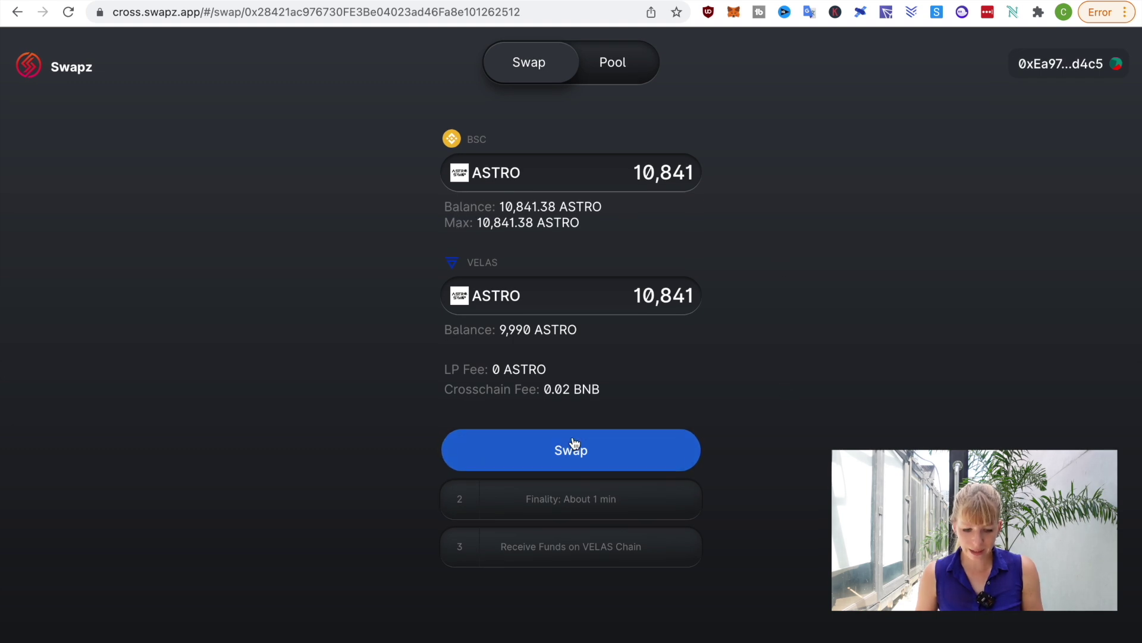
{"action": "left_click", "coordinate": [554, 461]}
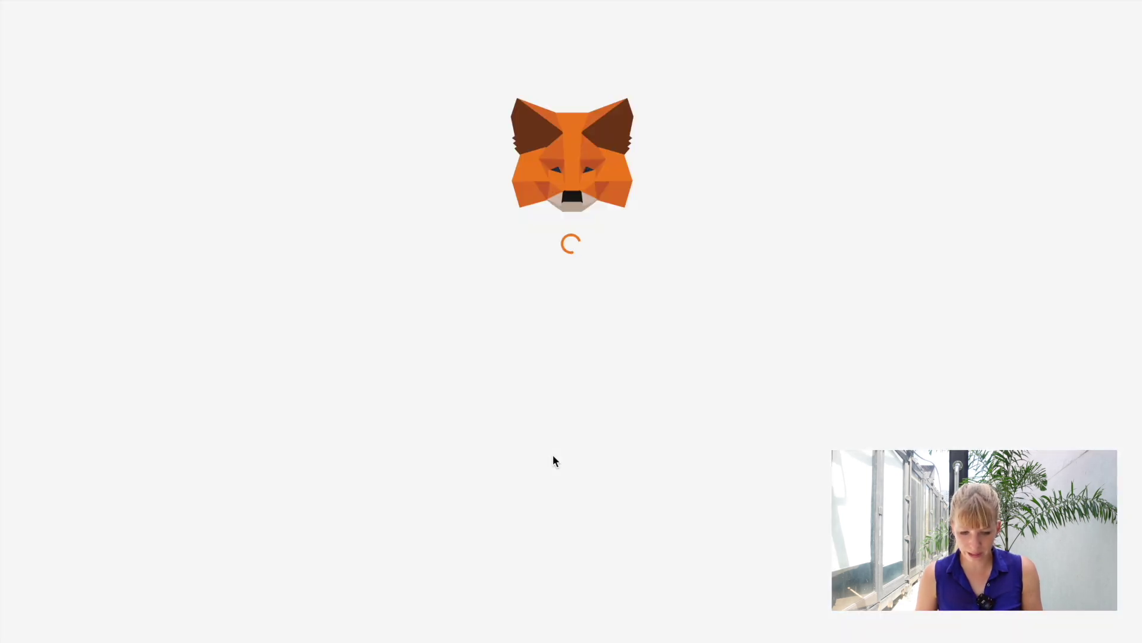
{"action": "left_click", "coordinate": [641, 531]}
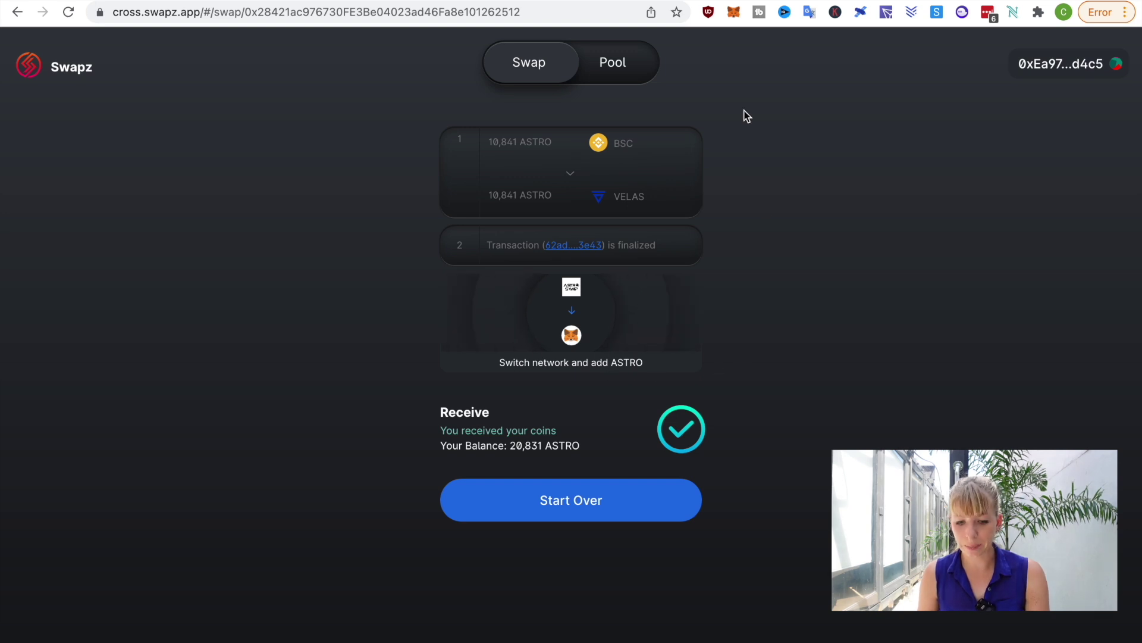
Switch the MetaMask network from Smart Chain to VELAS and close the wallet.
{"action": "left_click", "coordinate": [734, 11]}
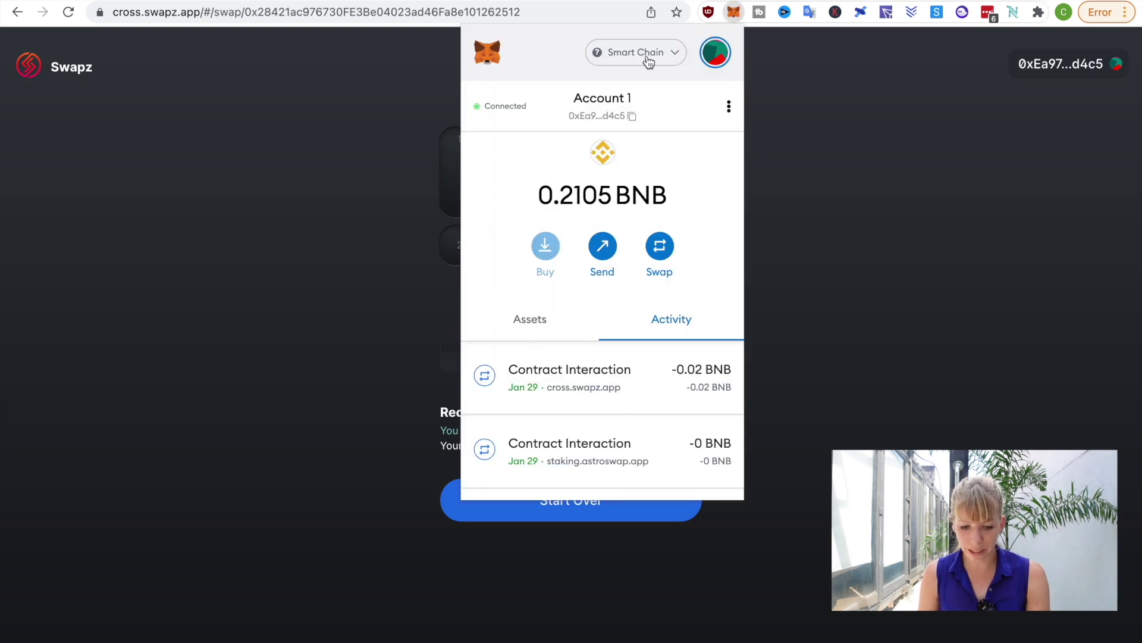
{"action": "left_click", "coordinate": [647, 57]}
{"action": "left_click", "coordinate": [594, 285]}
{"action": "left_click", "coordinate": [891, 188]}
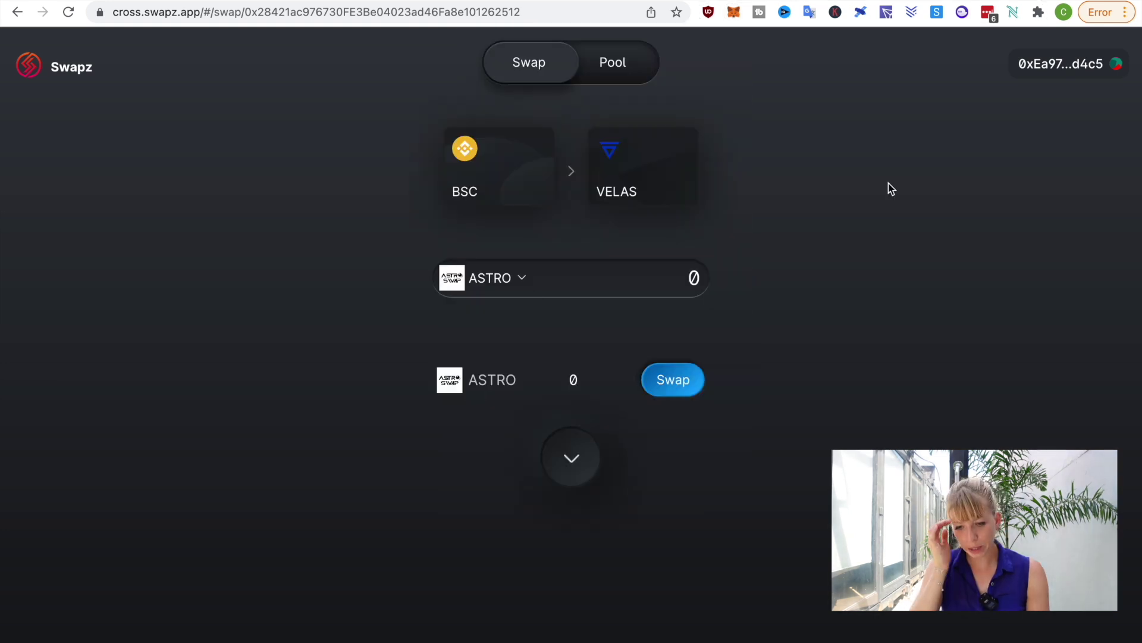
Return to the AstroSwap home page, enter the live staking section and open the Pools page.
{"action": "left_click", "coordinate": [717, 24]}
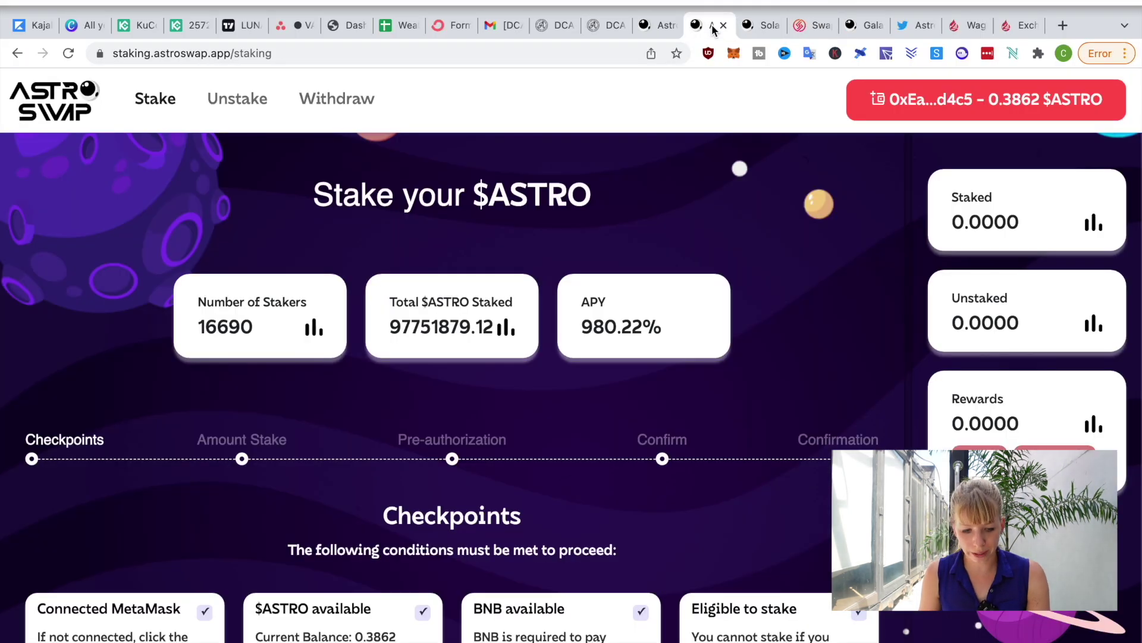
{"action": "left_click", "coordinate": [653, 27]}
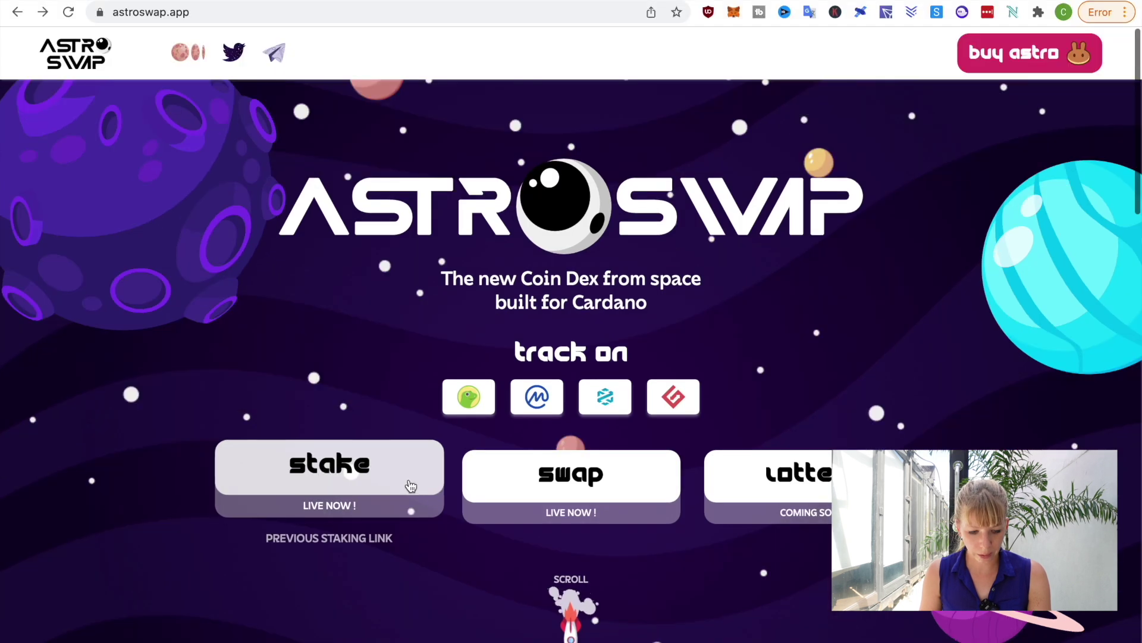
{"action": "left_click", "coordinate": [317, 476]}
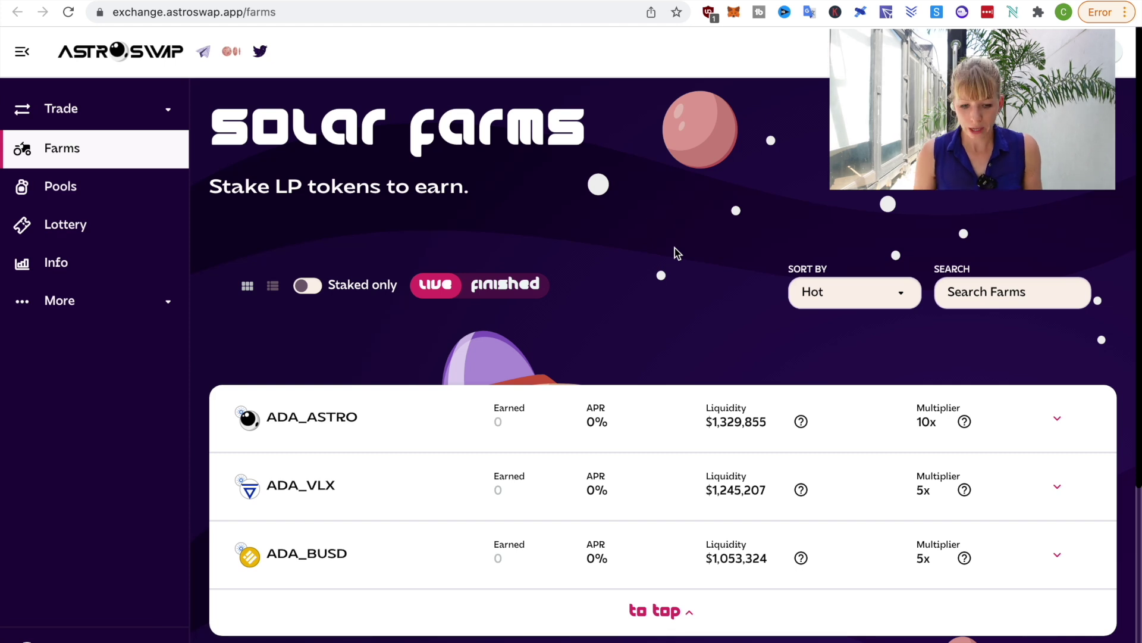
{"action": "scroll", "coordinate": [830, 302], "scroll_direction": "down", "scroll_amount": 2}
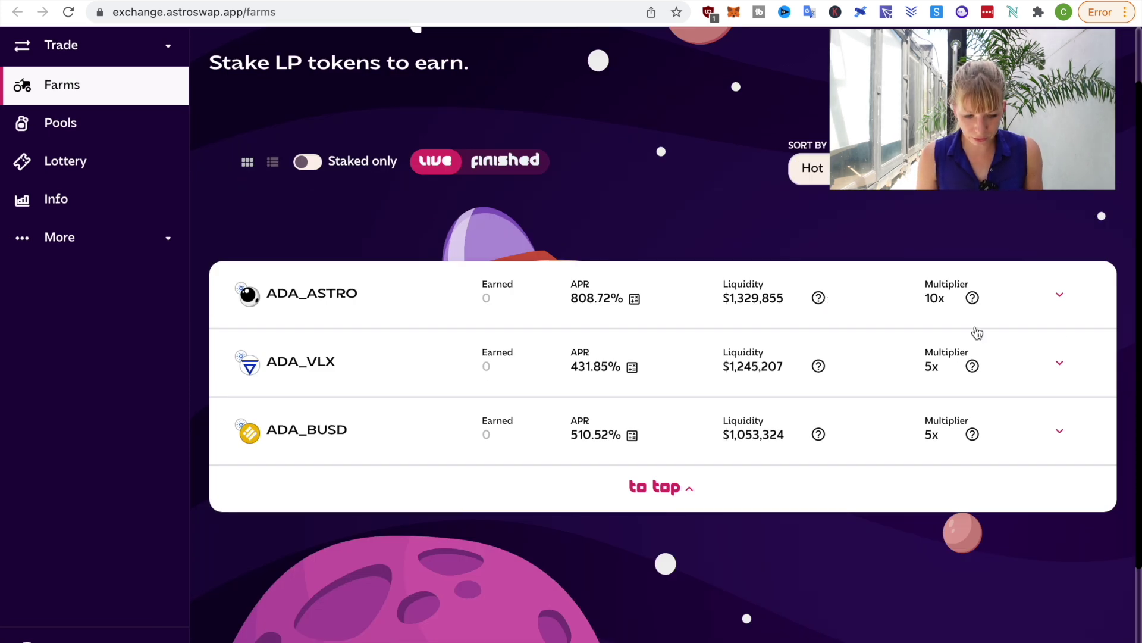
{"action": "left_click", "coordinate": [84, 158]}
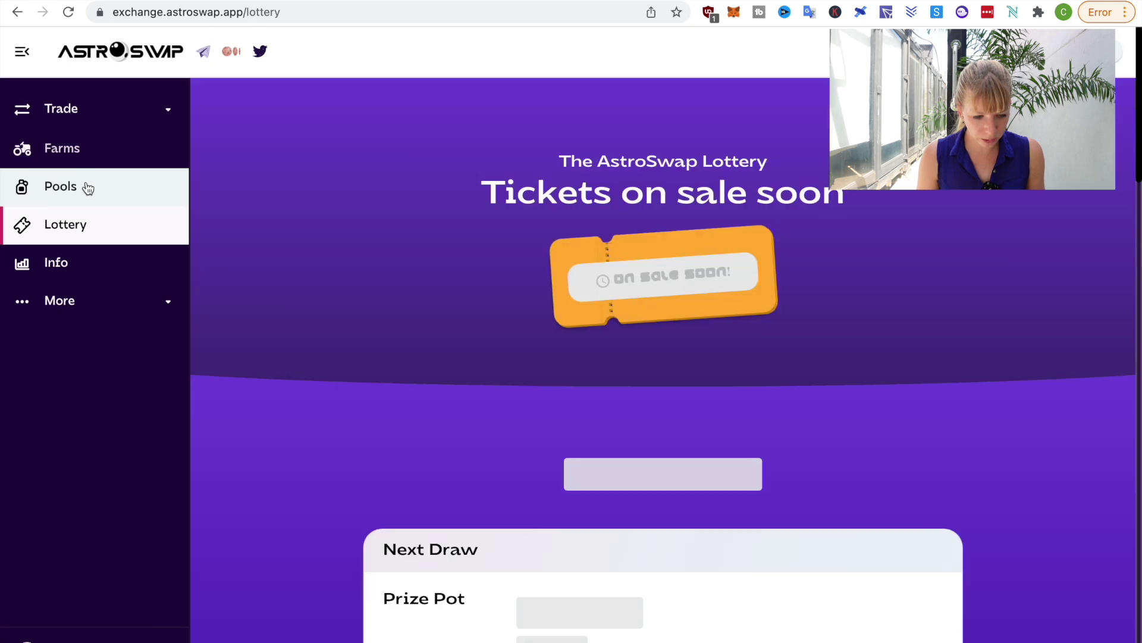
{"action": "left_click", "coordinate": [87, 186]}
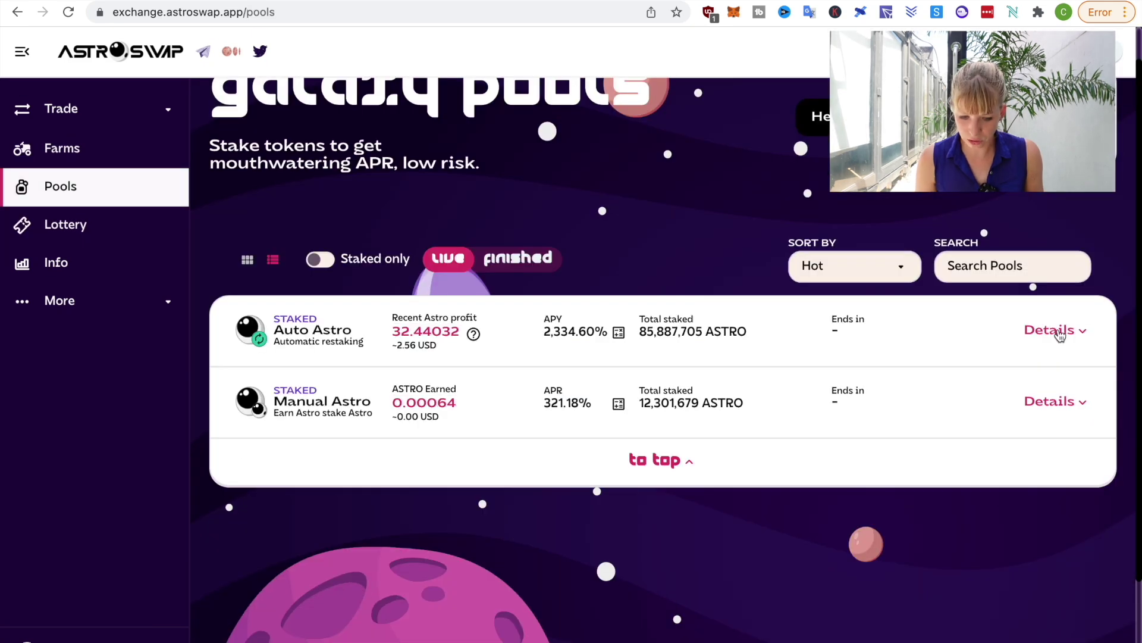
Stake the maximum balance of 20831 ASTRO in the Auto Astro pool and confirm the deposit in MetaMask.
{"action": "left_click", "coordinate": [1061, 334]}
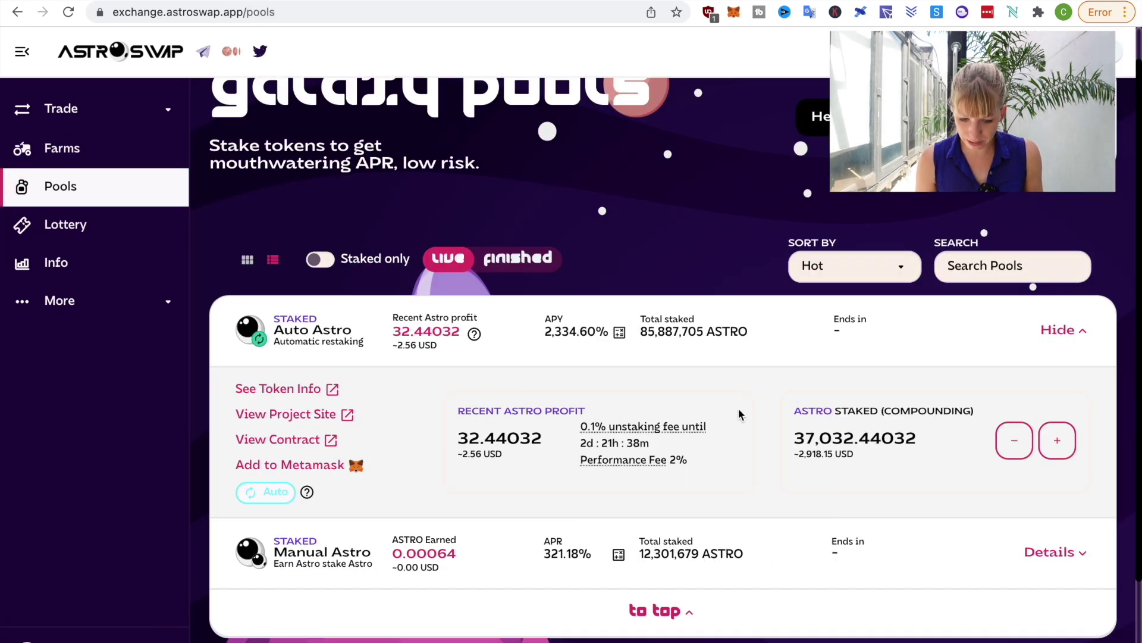
{"action": "scroll", "coordinate": [740, 414], "scroll_direction": "down", "scroll_amount": 2}
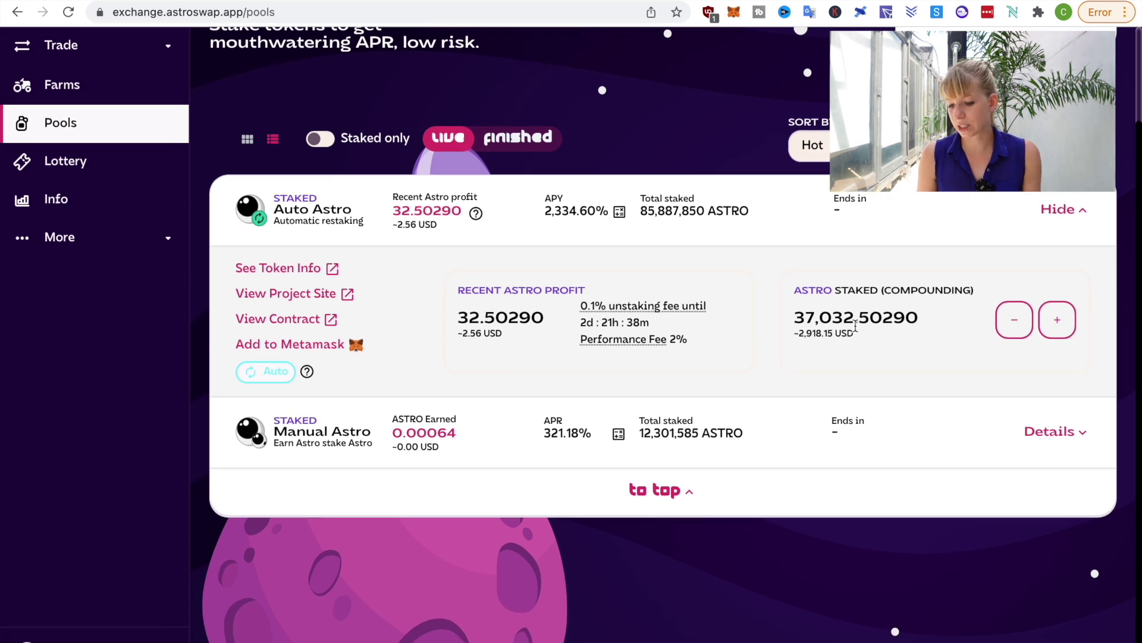
{"action": "left_click", "coordinate": [1056, 321]}
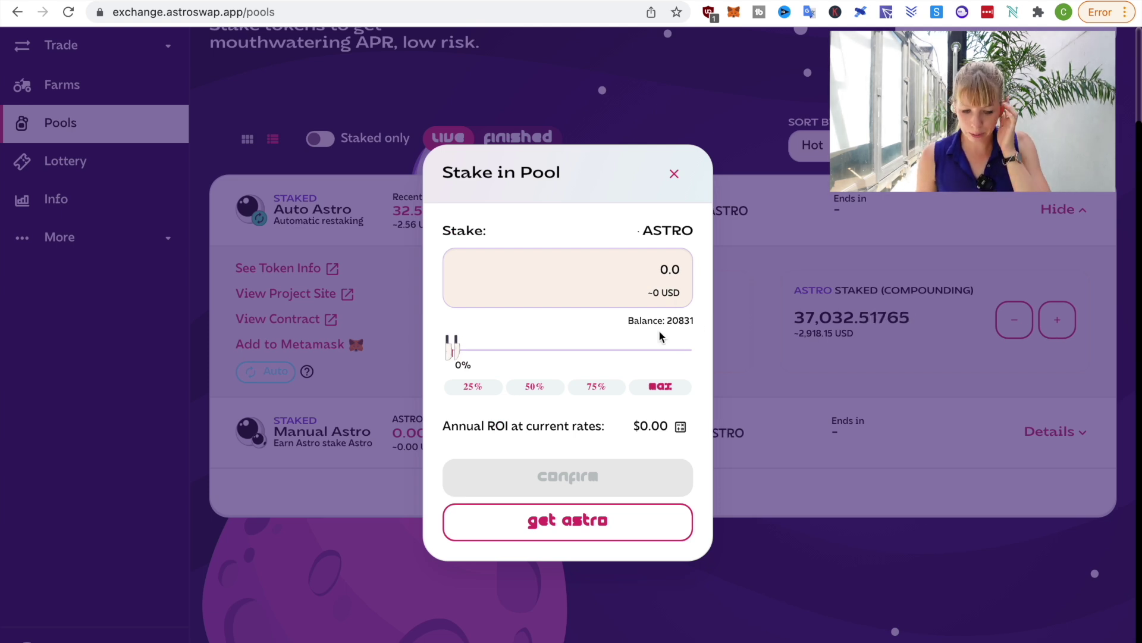
{"action": "left_click", "coordinate": [668, 390]}
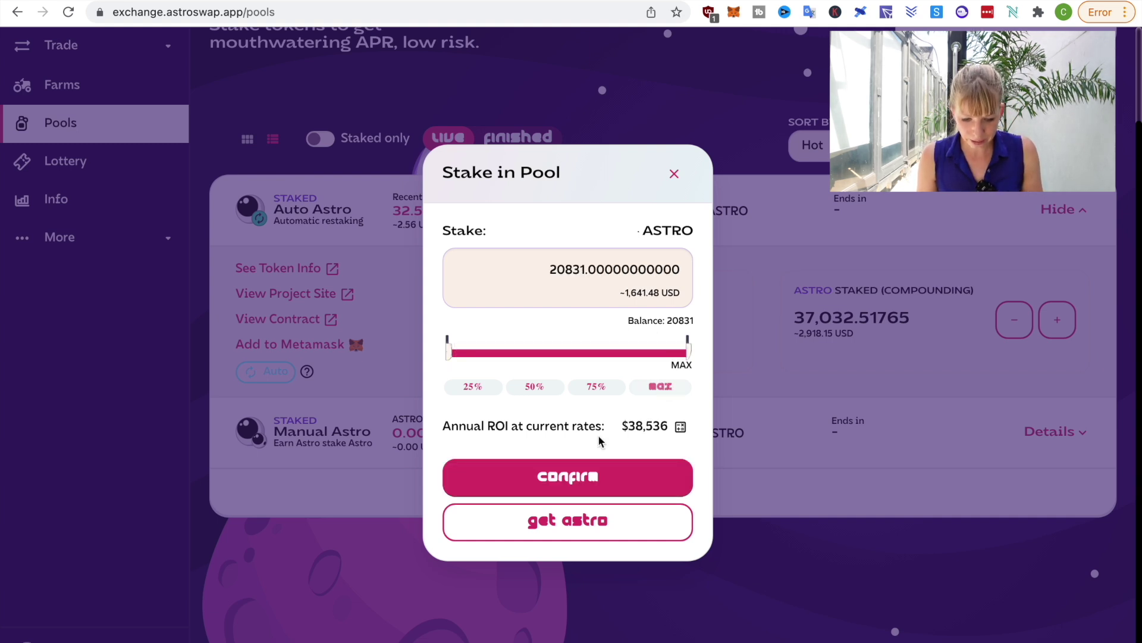
{"action": "left_click", "coordinate": [581, 485]}
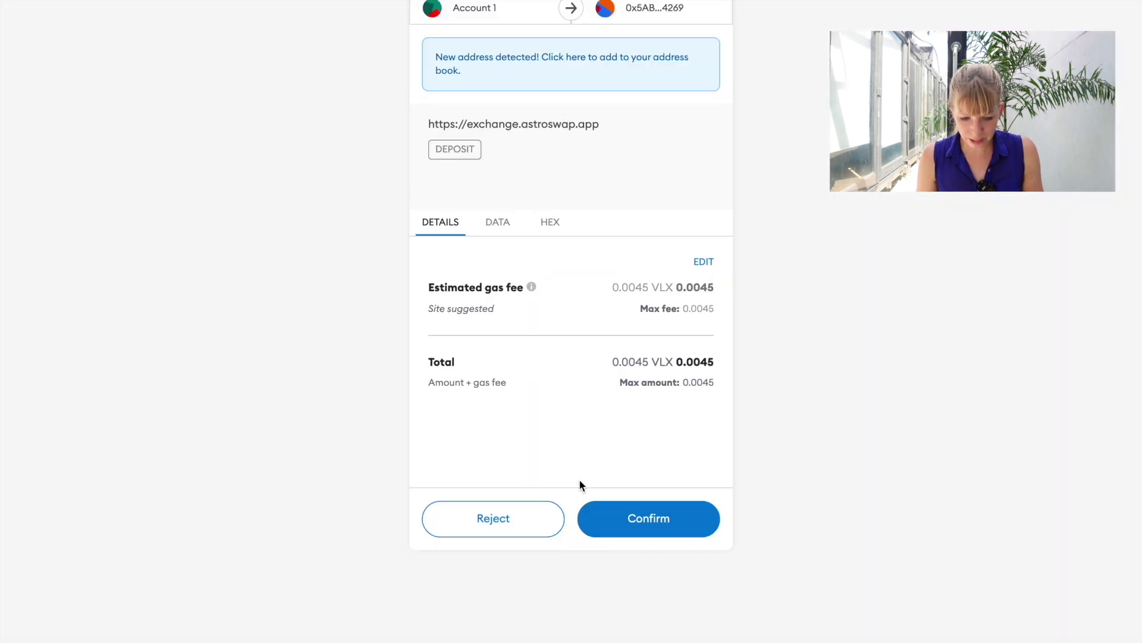
{"action": "left_click", "coordinate": [664, 520]}
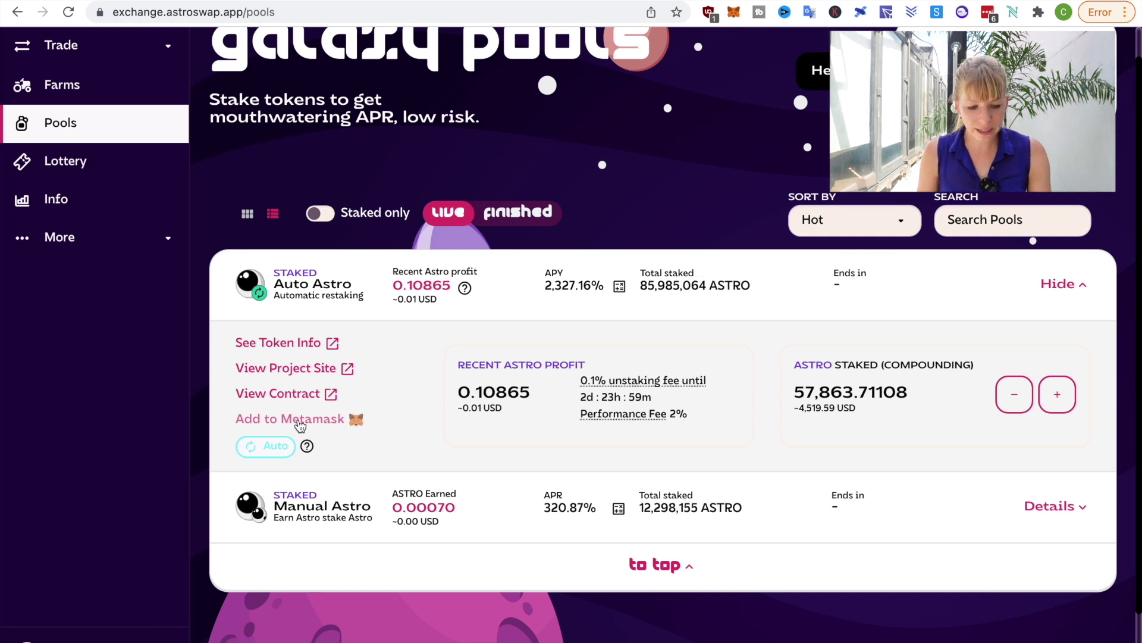
Add the ASTRO token to MetaMask from the Auto Astro pool and look through the wallet's VELAS assets for it.
{"action": "left_click", "coordinate": [299, 419]}
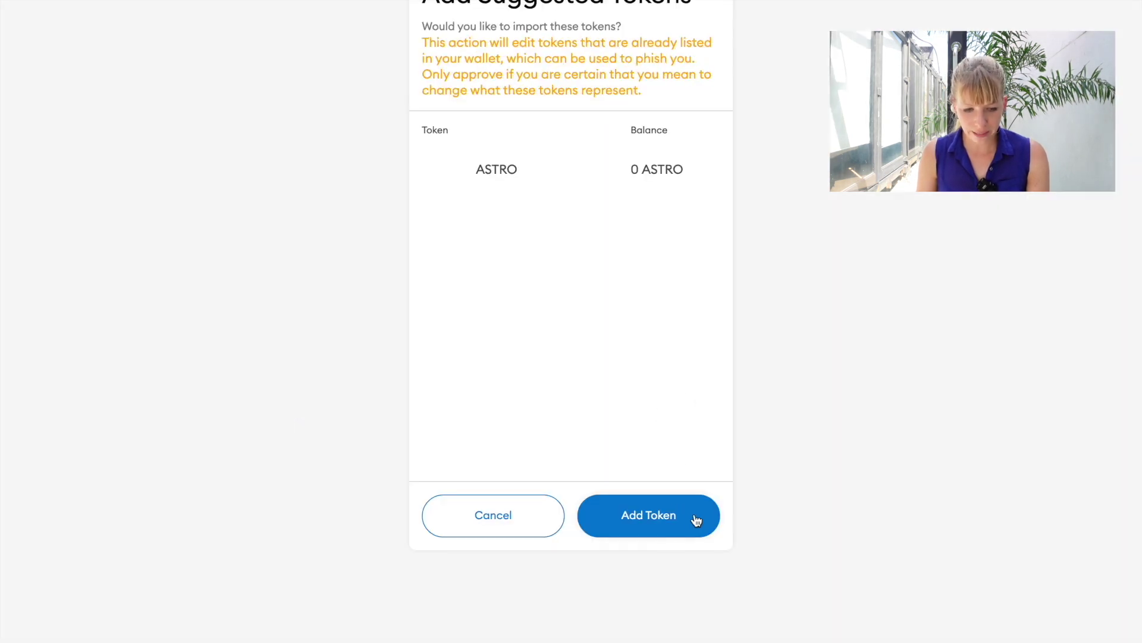
{"action": "left_click", "coordinate": [676, 526]}
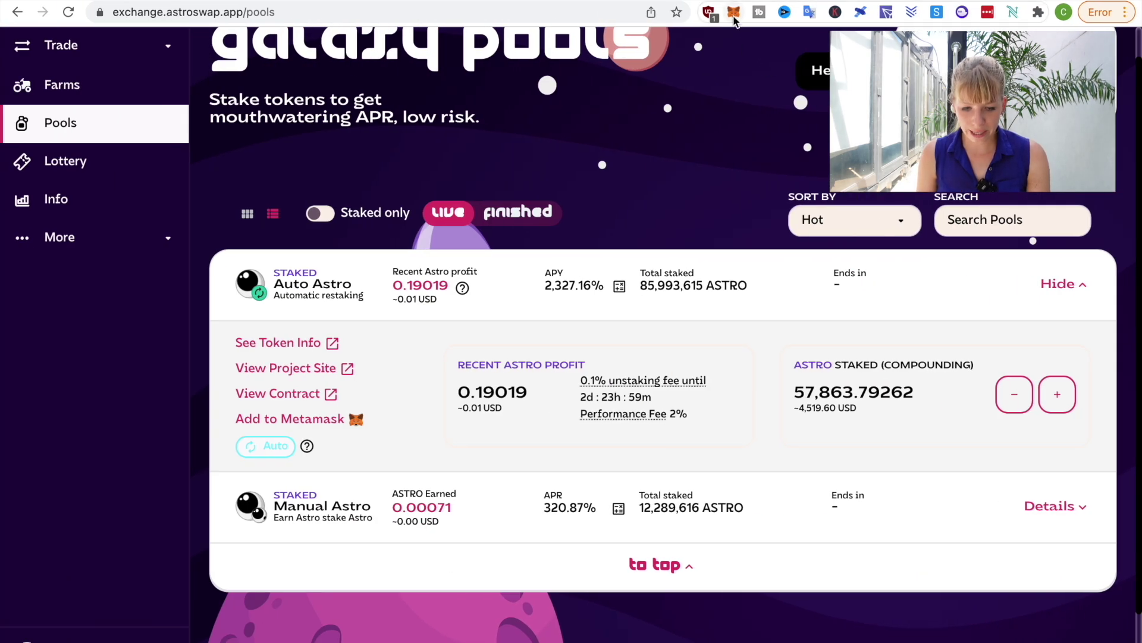
{"action": "left_click", "coordinate": [734, 13]}
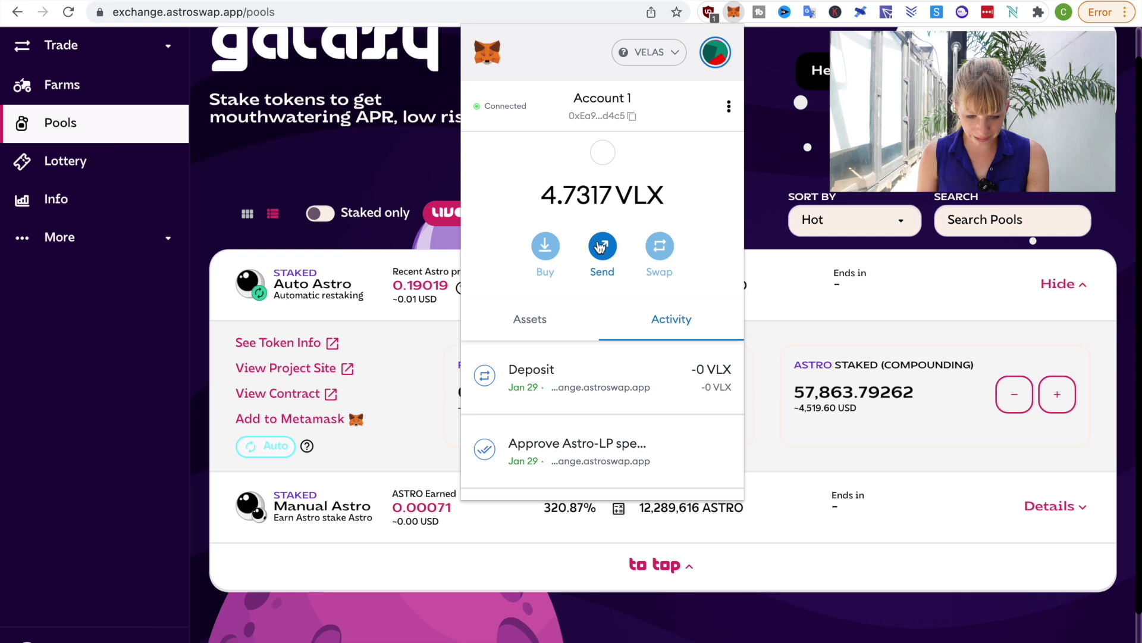
{"action": "scroll", "coordinate": [597, 264], "scroll_direction": "down", "scroll_amount": 1}
{"action": "left_click", "coordinate": [548, 260]}
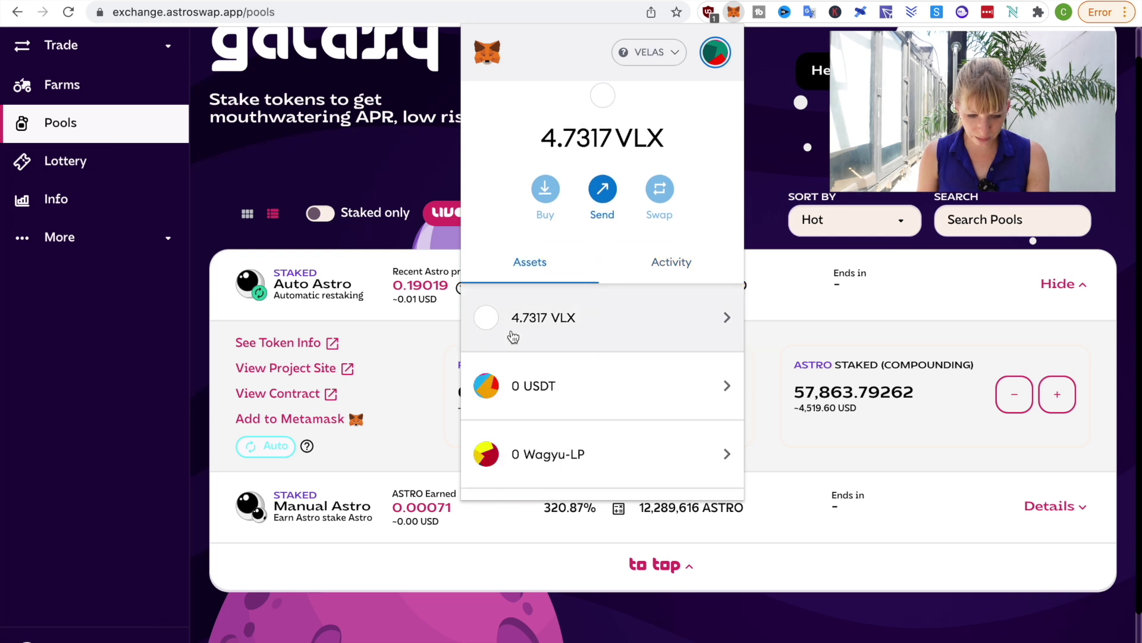
{"action": "scroll", "coordinate": [582, 335], "scroll_direction": "down", "scroll_amount": 2}
{"action": "scroll", "coordinate": [582, 338], "scroll_direction": "down", "scroll_amount": 2}
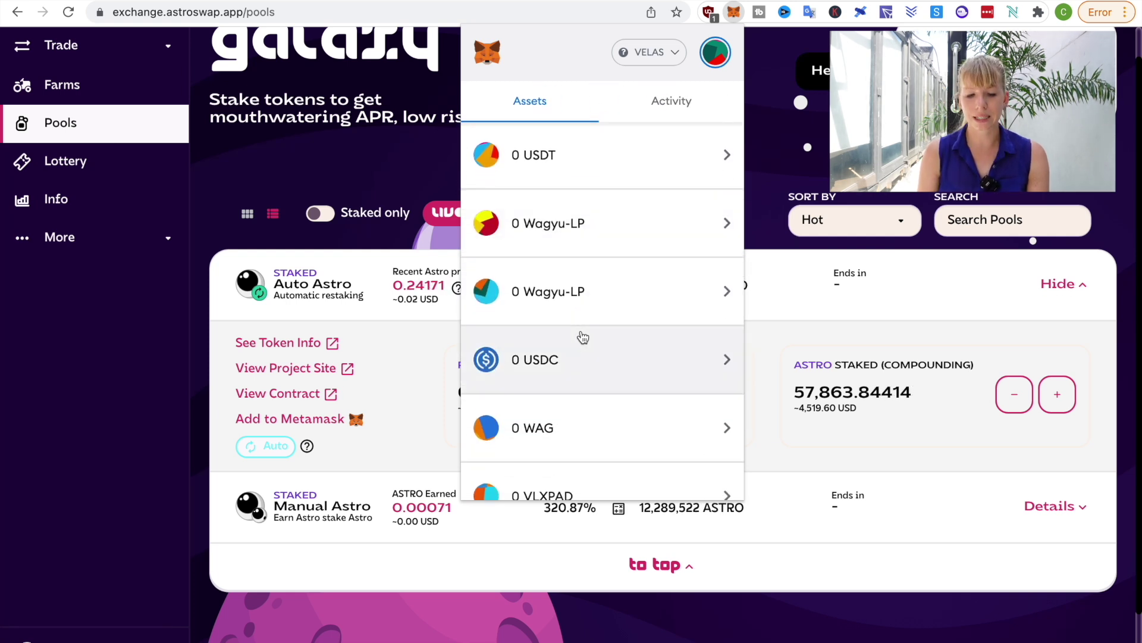
{"action": "scroll", "coordinate": [581, 335], "scroll_direction": "up", "scroll_amount": 2}
{"action": "scroll", "coordinate": [559, 357], "scroll_direction": "down", "scroll_amount": 5}
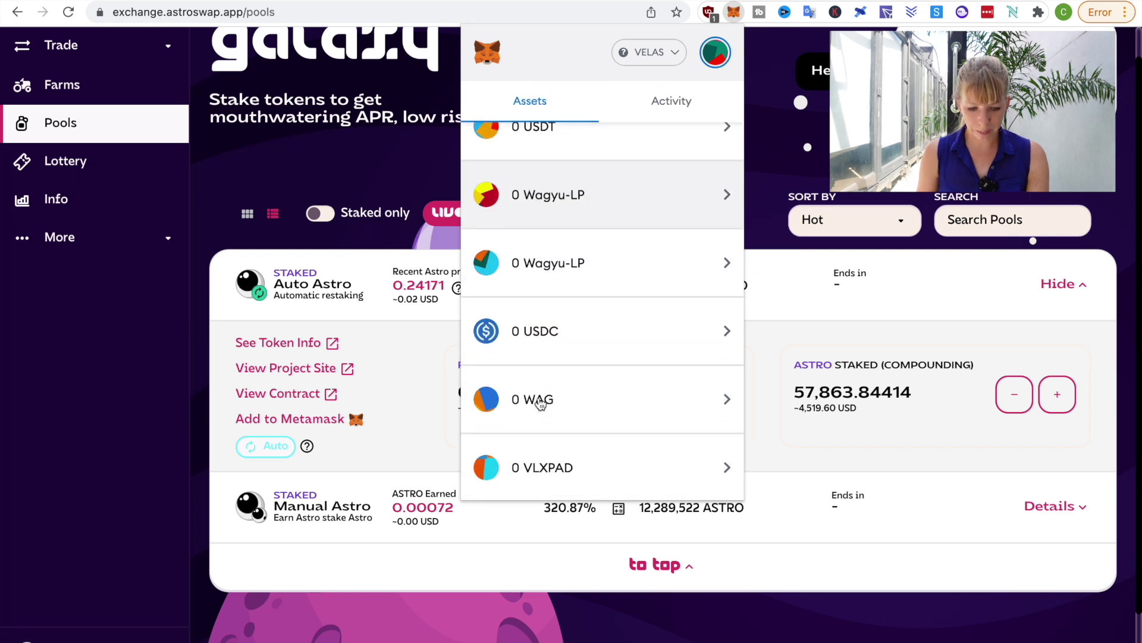